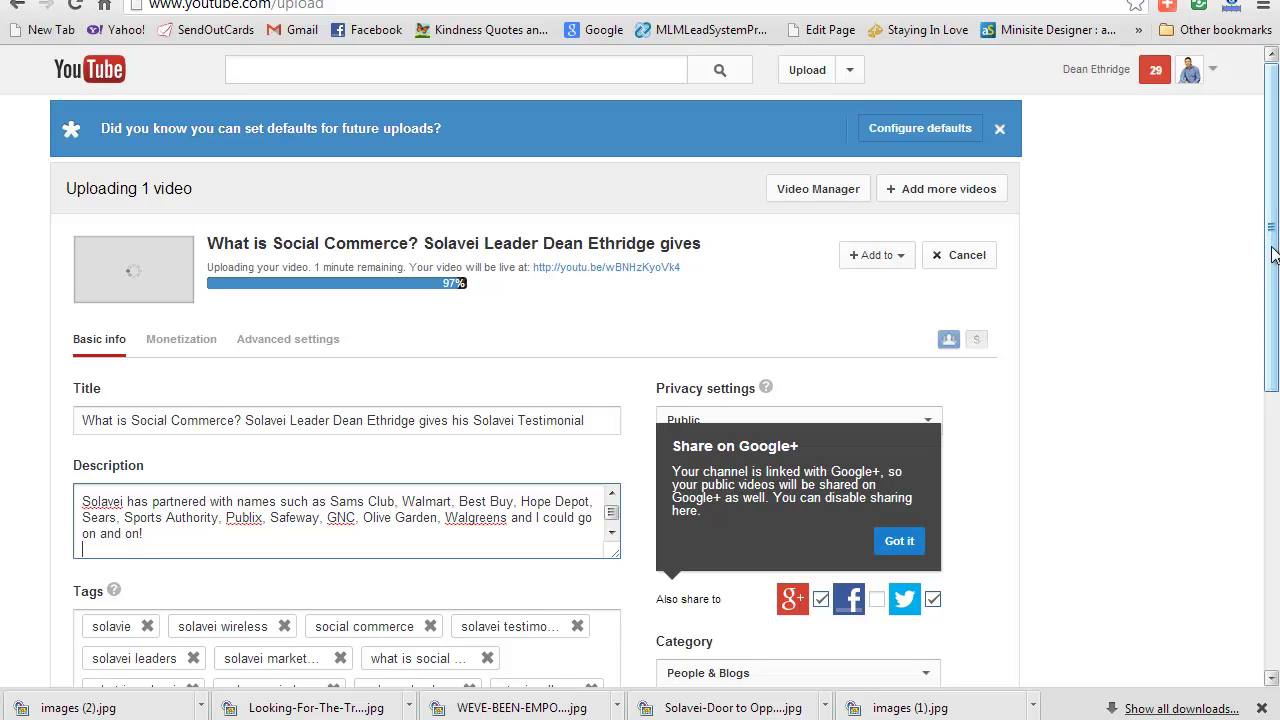
Check search suggestions for 'social comm' and 'Solavei leader' keywords, then clear the search box
left_click_drag(1272, 255, 1272, 338)
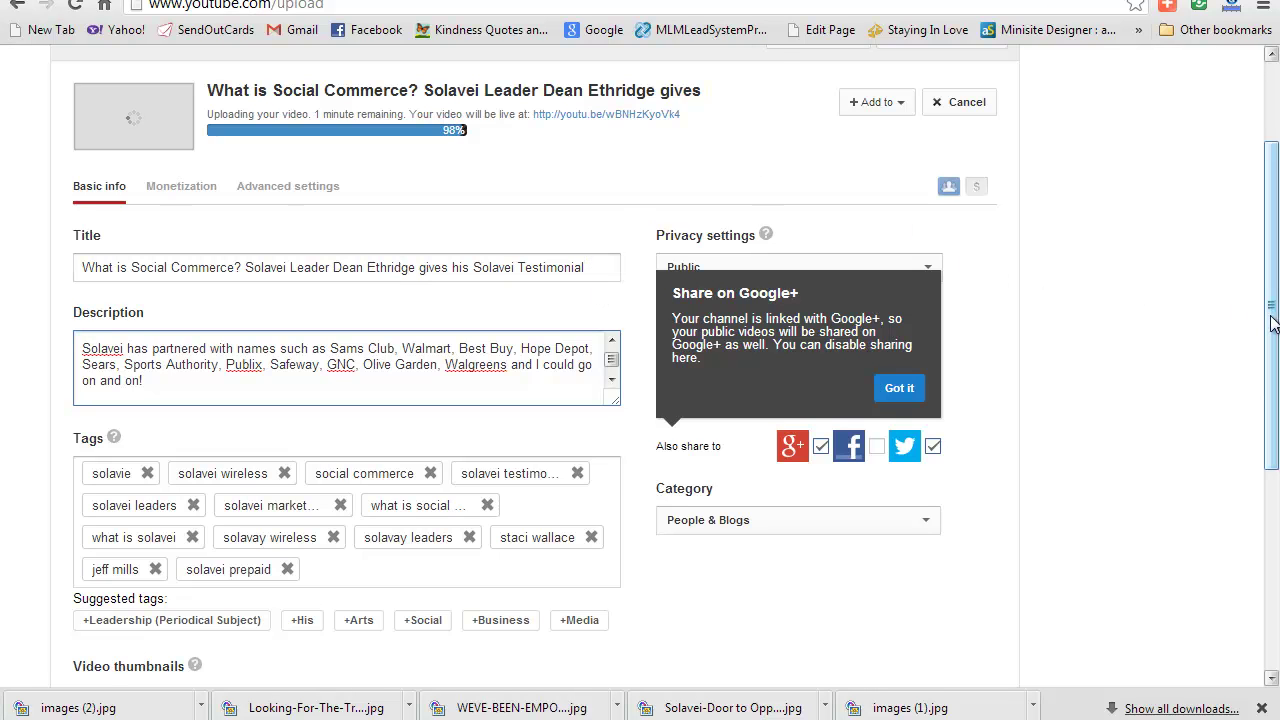
left_click_drag(1273, 256, 1274, 158)
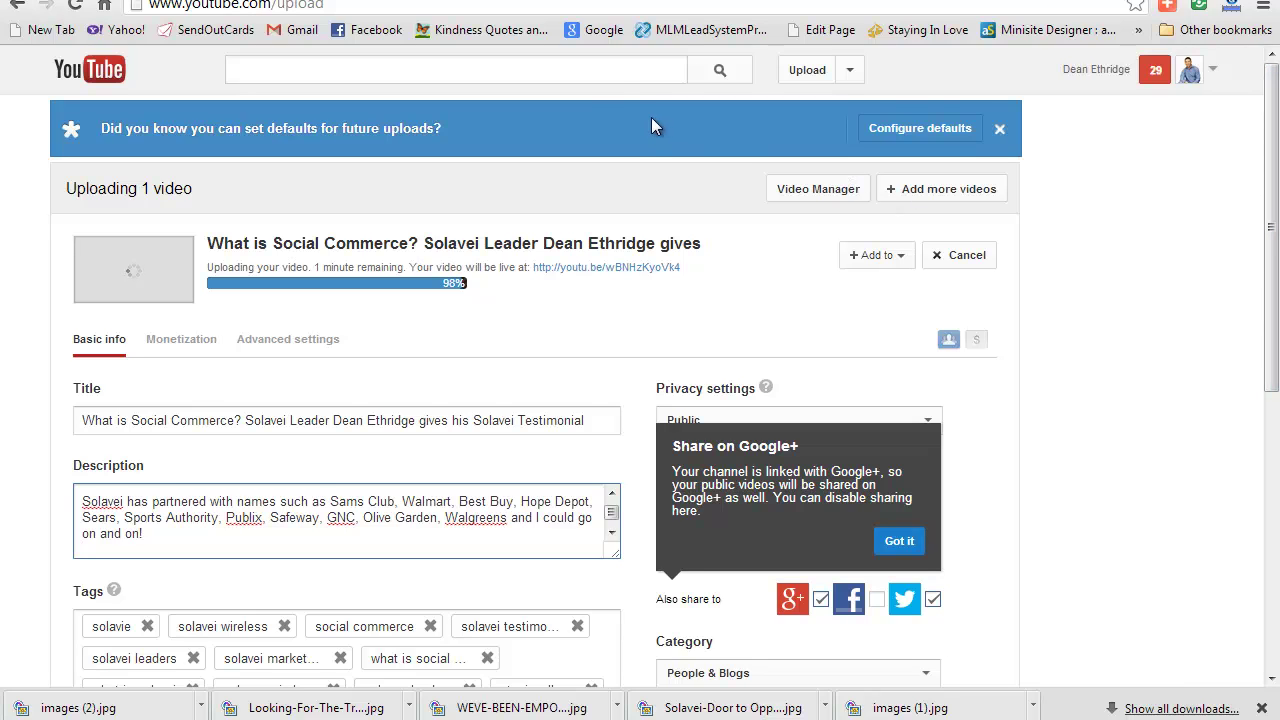
left_click(611, 72)
type("so")
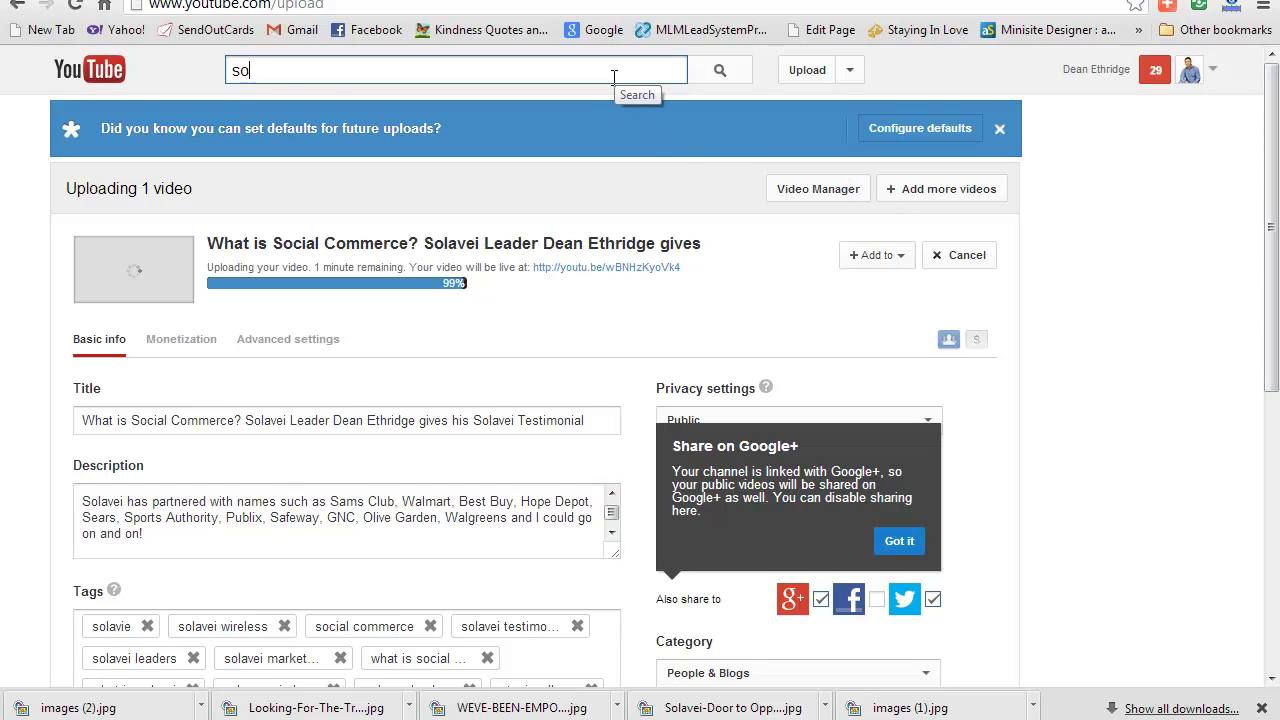
type("cial co")
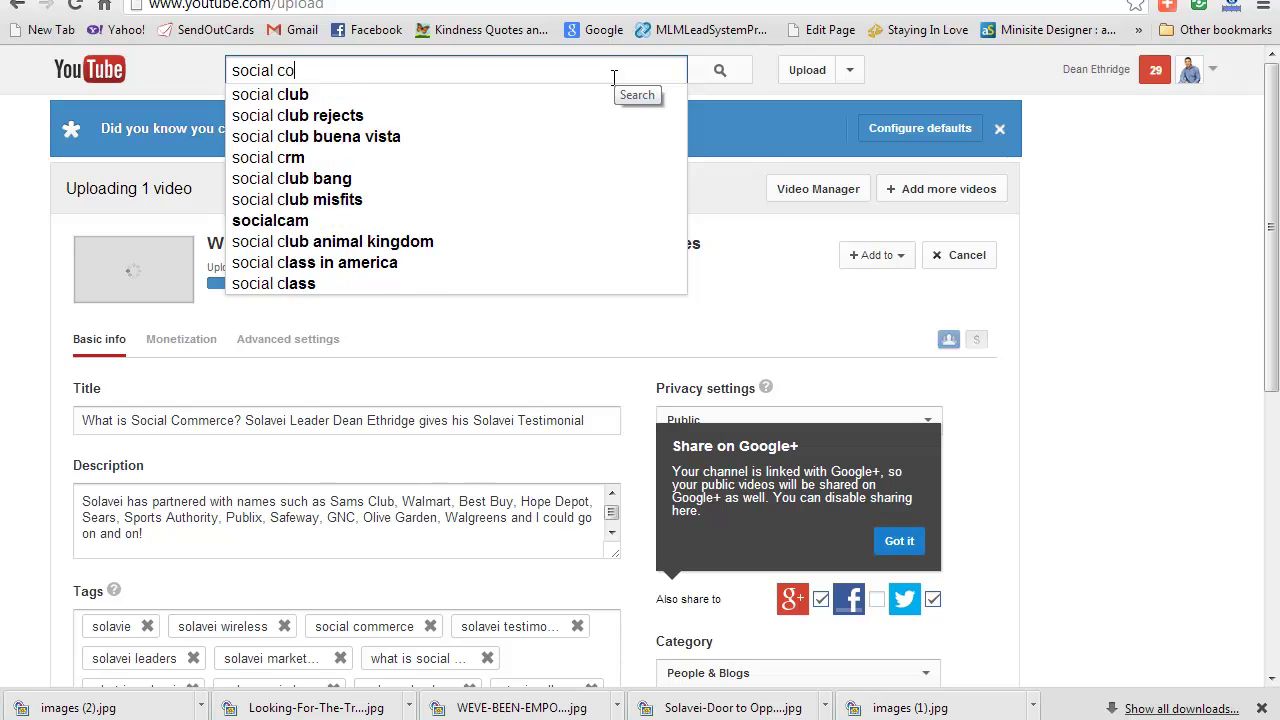
type("mm")
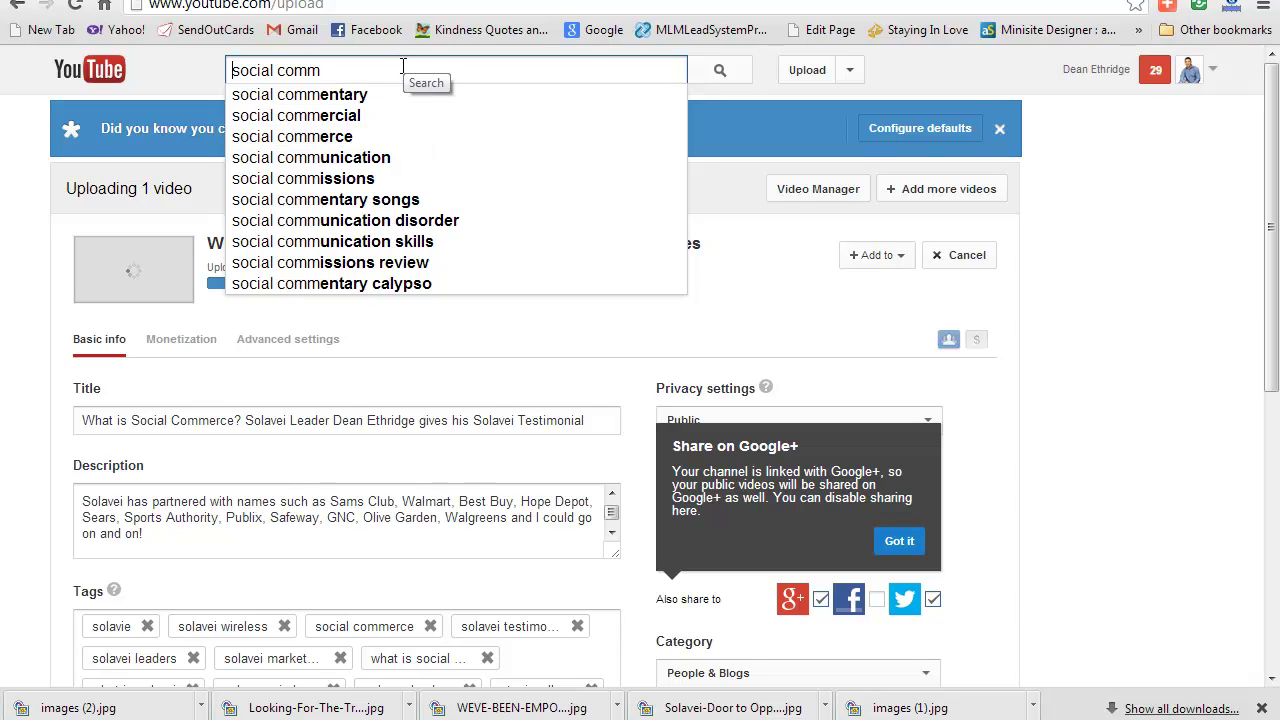
key("Delete")
key("Delete")
key("Delete")
key("Delete")
key("Delete")
key("Delete")
key("Delete")
key("Delete")
key("Delete")
key("Delete")
key("Delete")
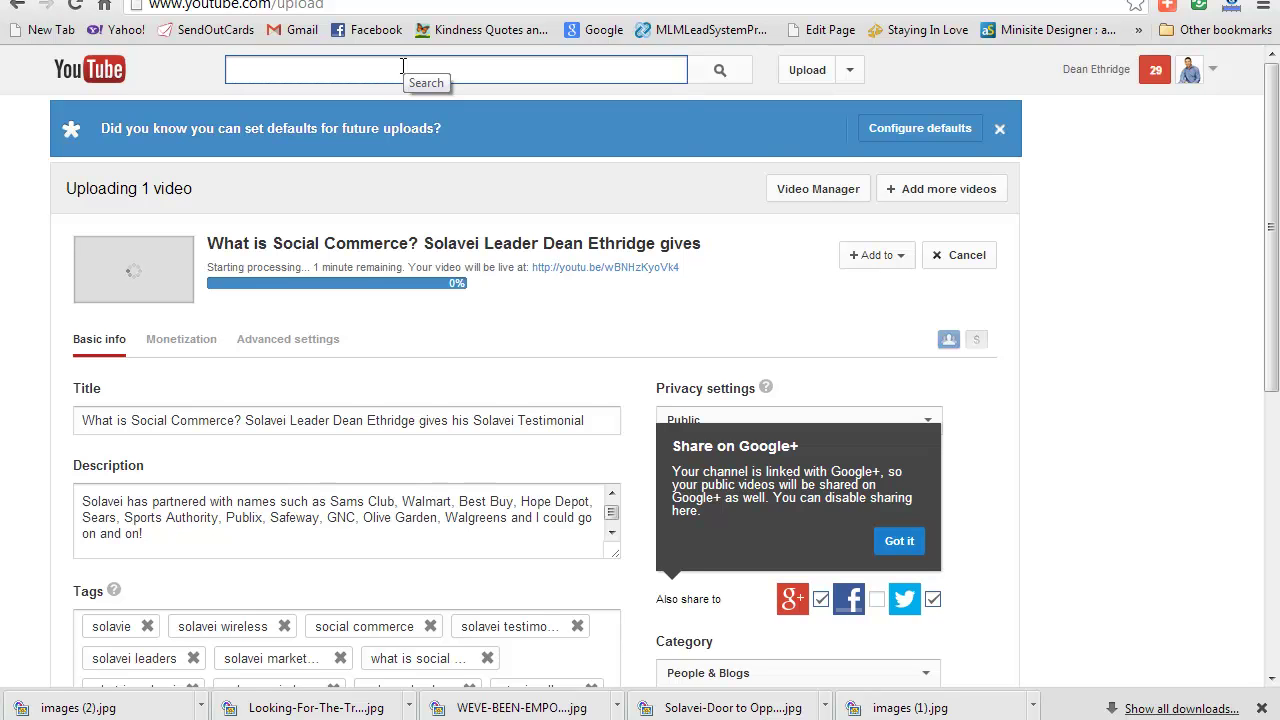
type("Solavei le")
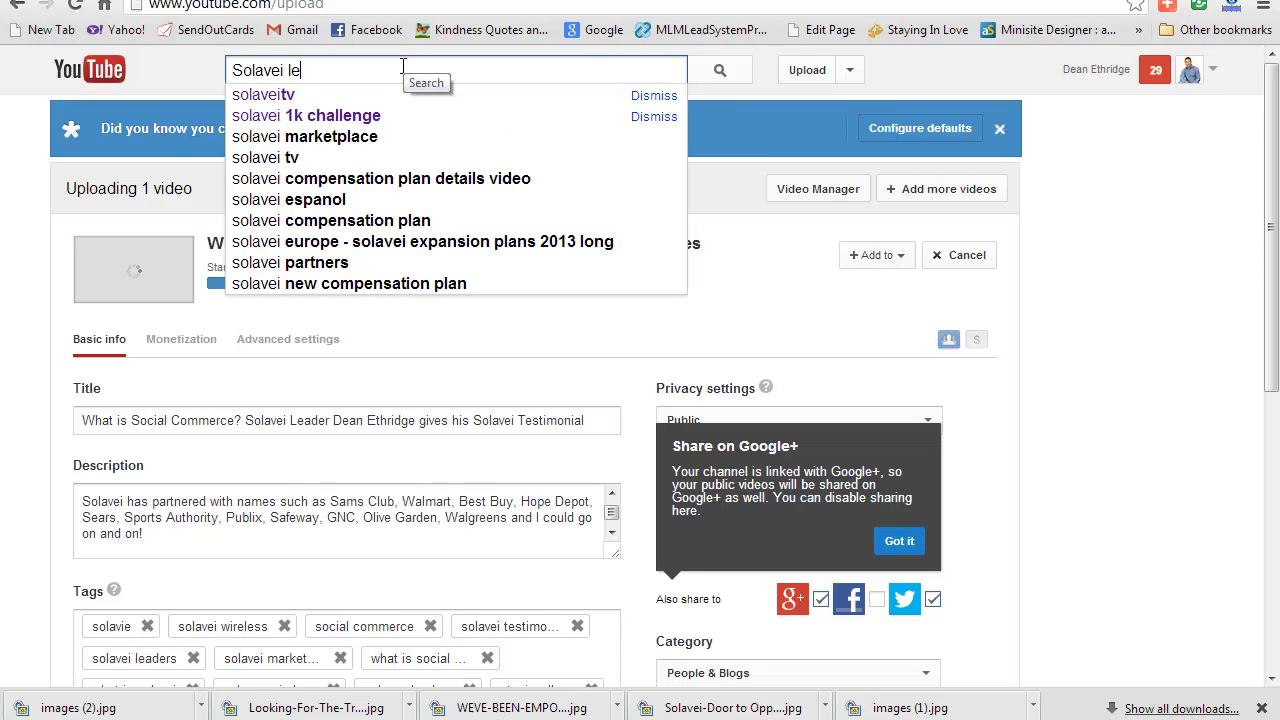
type("ader")
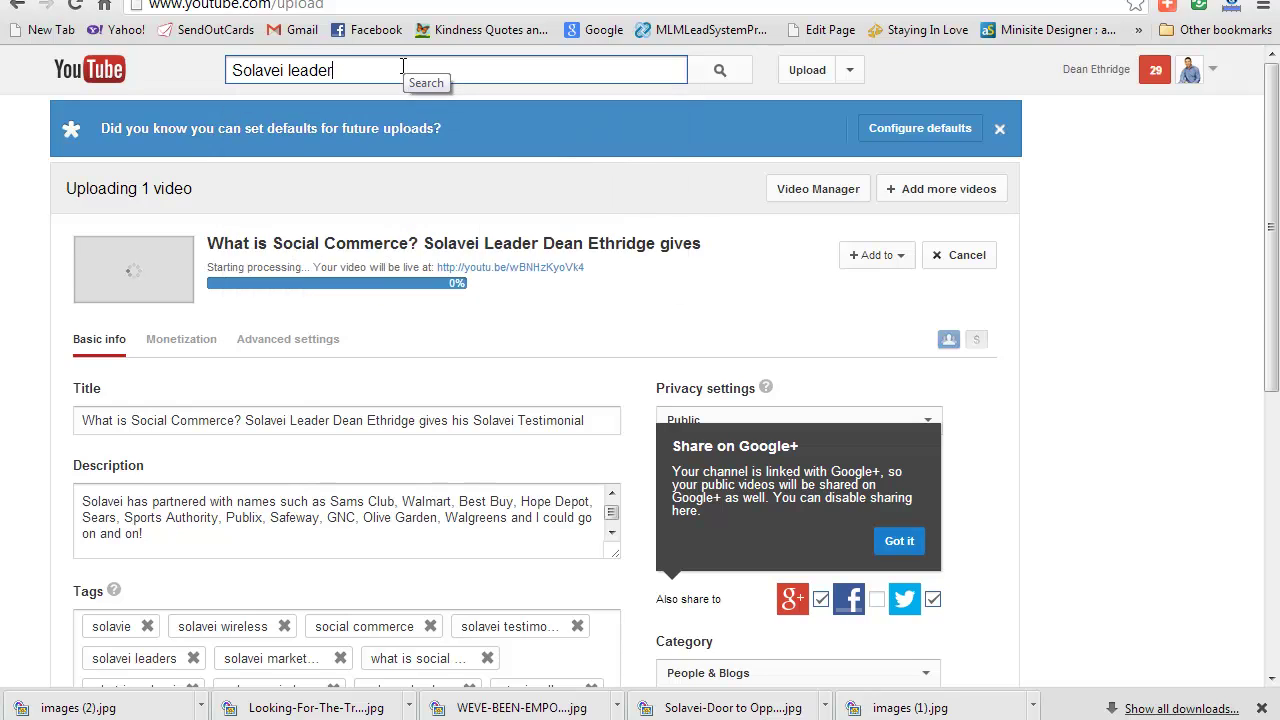
key("Left")
key("Left")
key("Left")
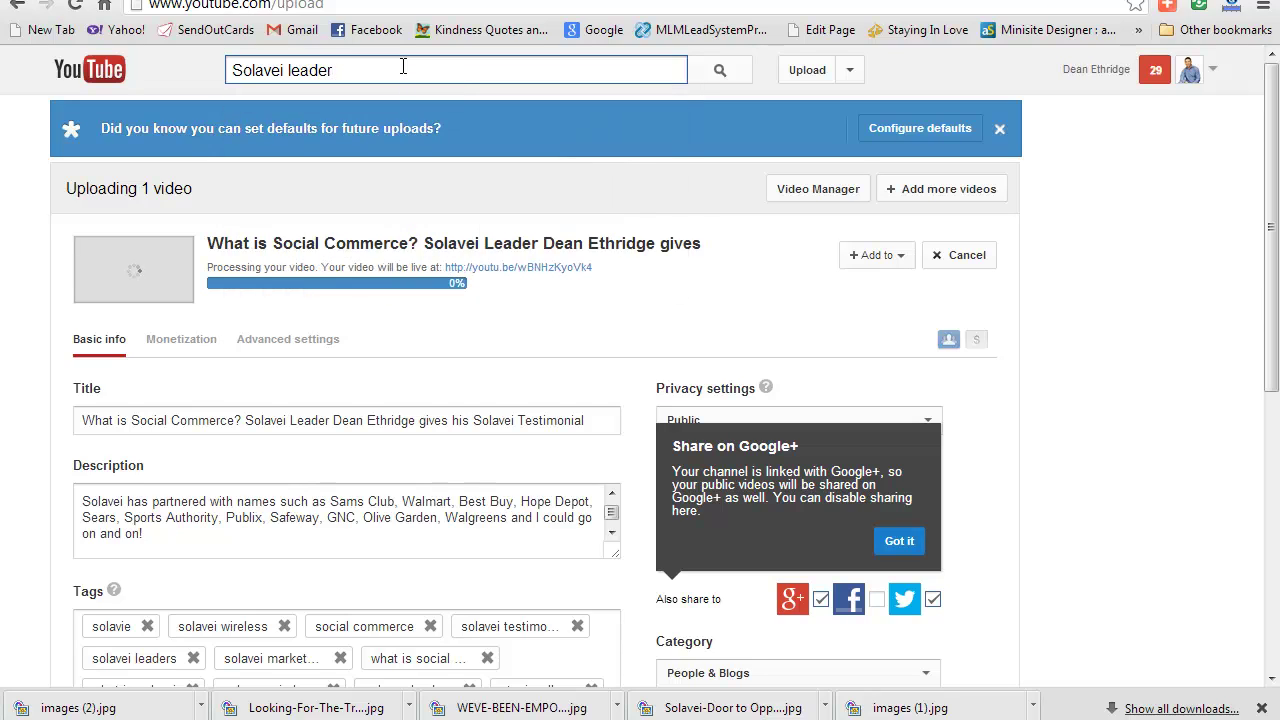
key("BackSpace")
key("BackSpace")
key("BackSpace")
key("BackSpace")
key("BackSpace")
key("BackSpace")
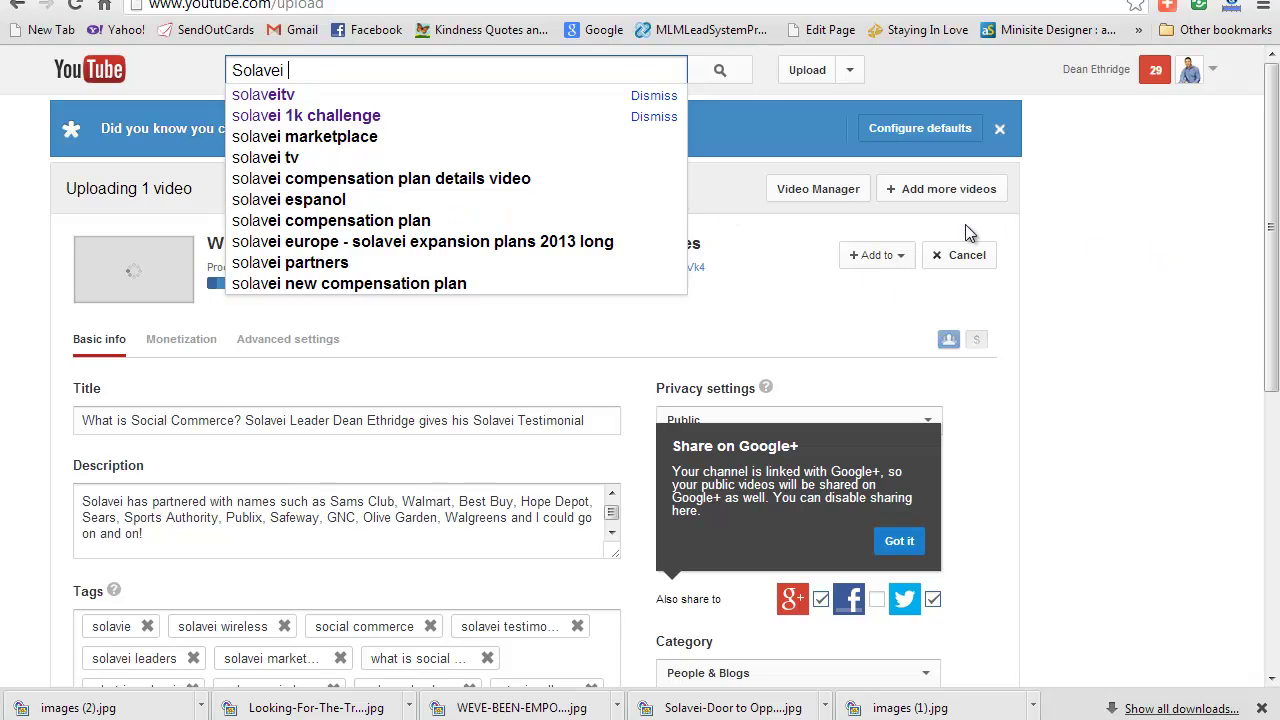
type("te")
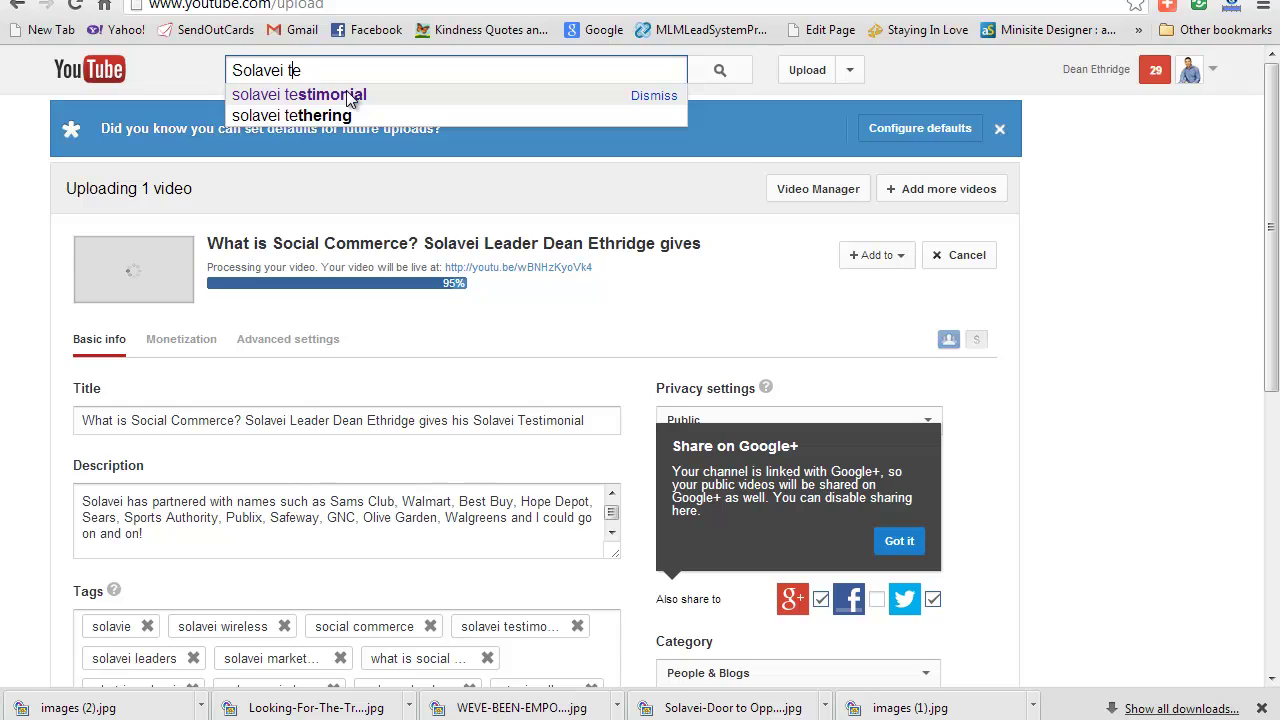
key("Escape")
key("BackSpace")
key("BackSpace")
key("BackSpace")
key("BackSpace")
key("BackSpace")
key("BackSpace")
key("BackSpace")
key("BackSpace")
key("BackSpace")
key("BackSpace")
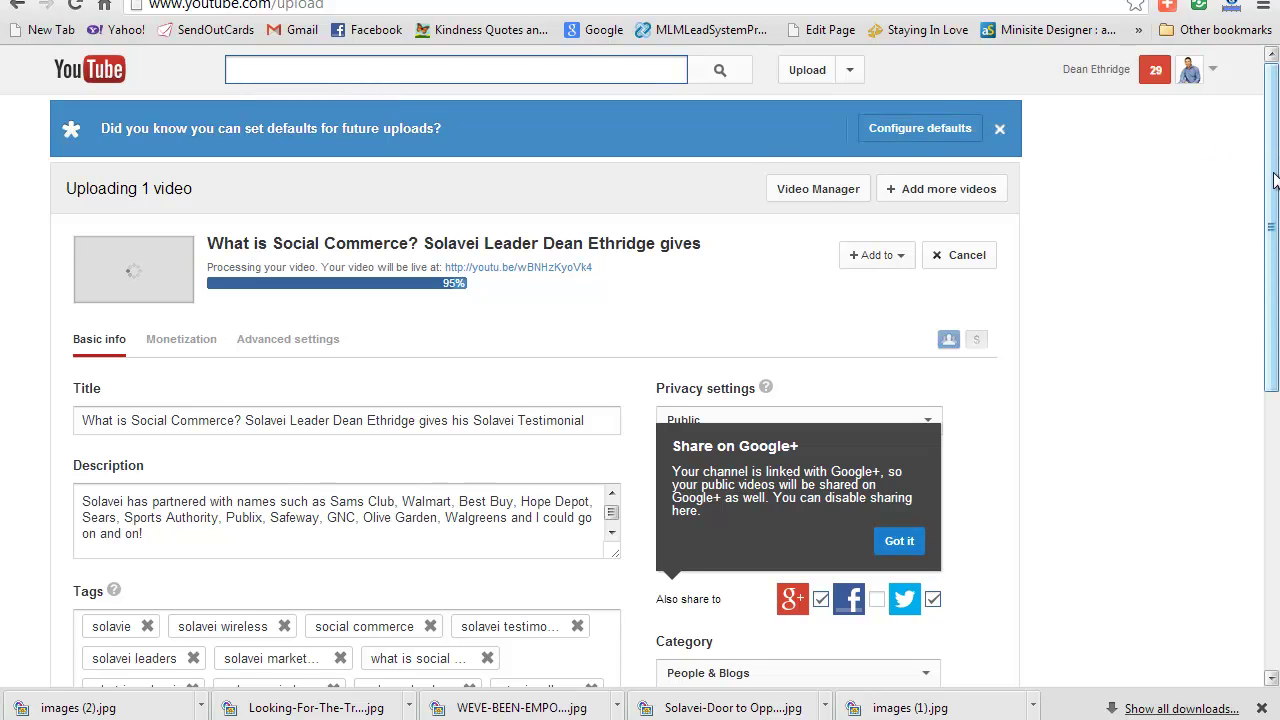
left_click_drag(1272, 170, 1273, 233)
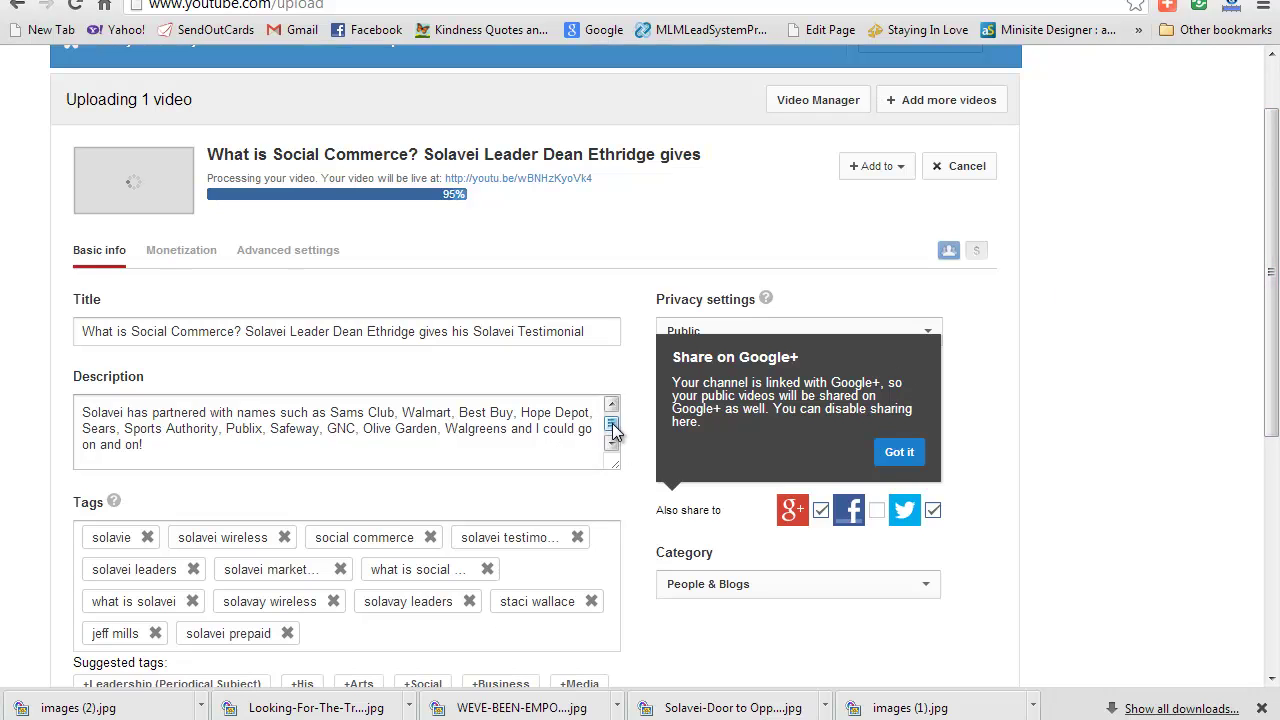
left_click_drag(613, 430, 613, 424)
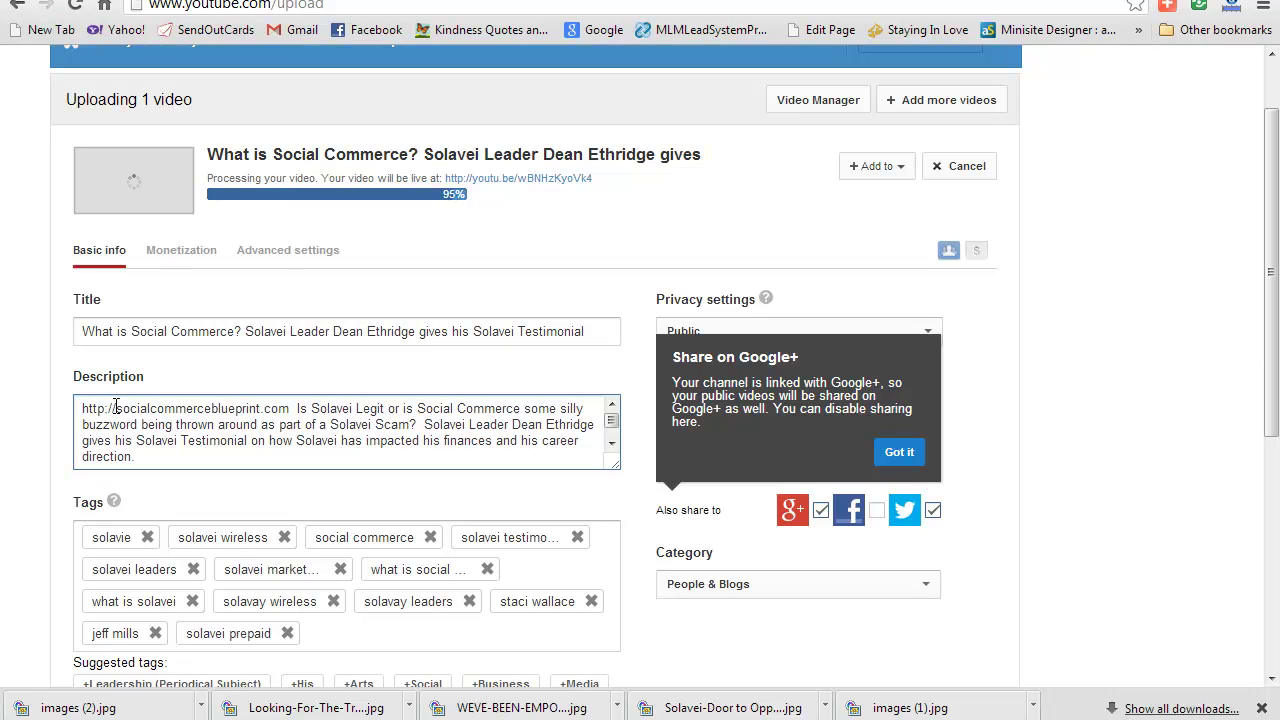
left_click_drag(116, 406, 80, 410)
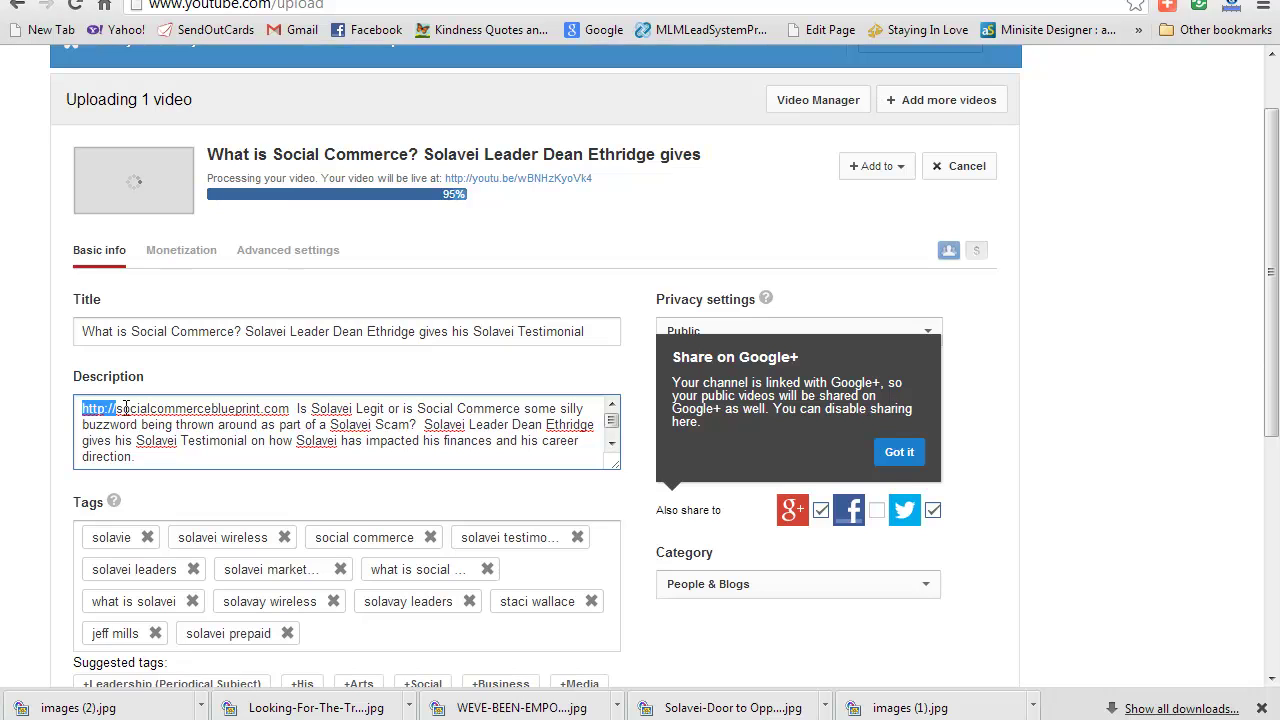
left_click(292, 407)
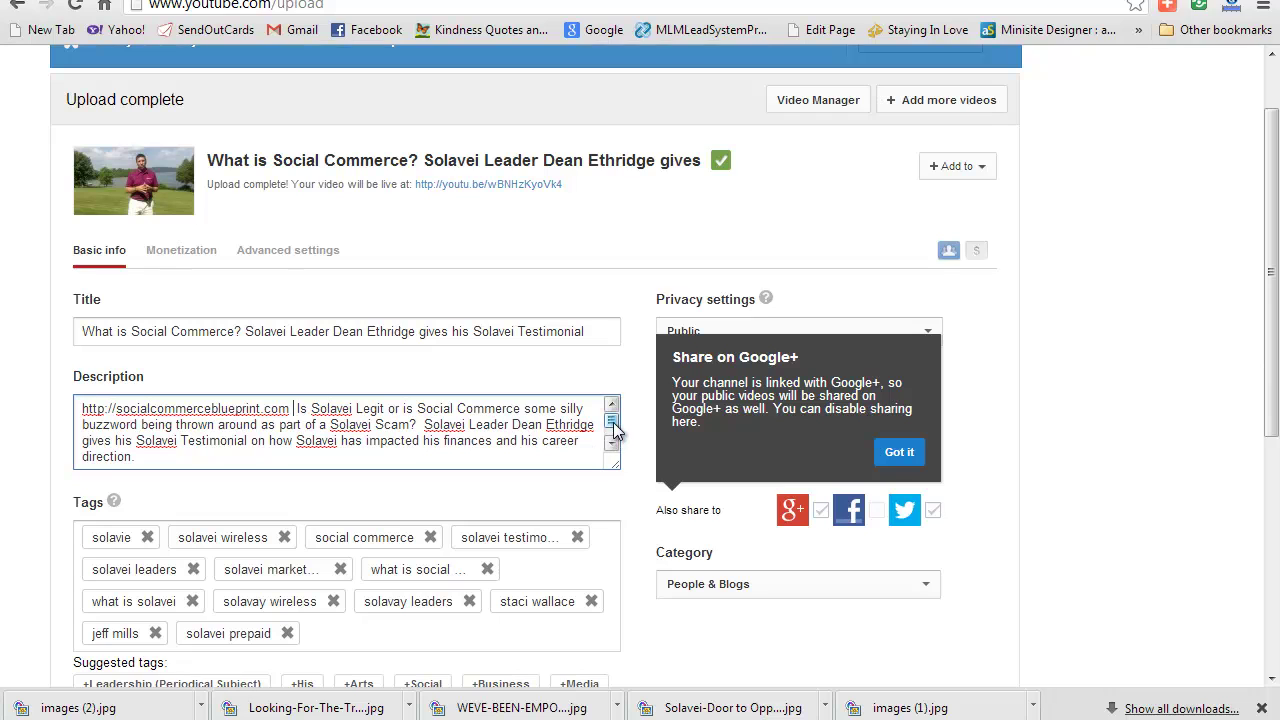
scroll(615, 428, "down", 5)
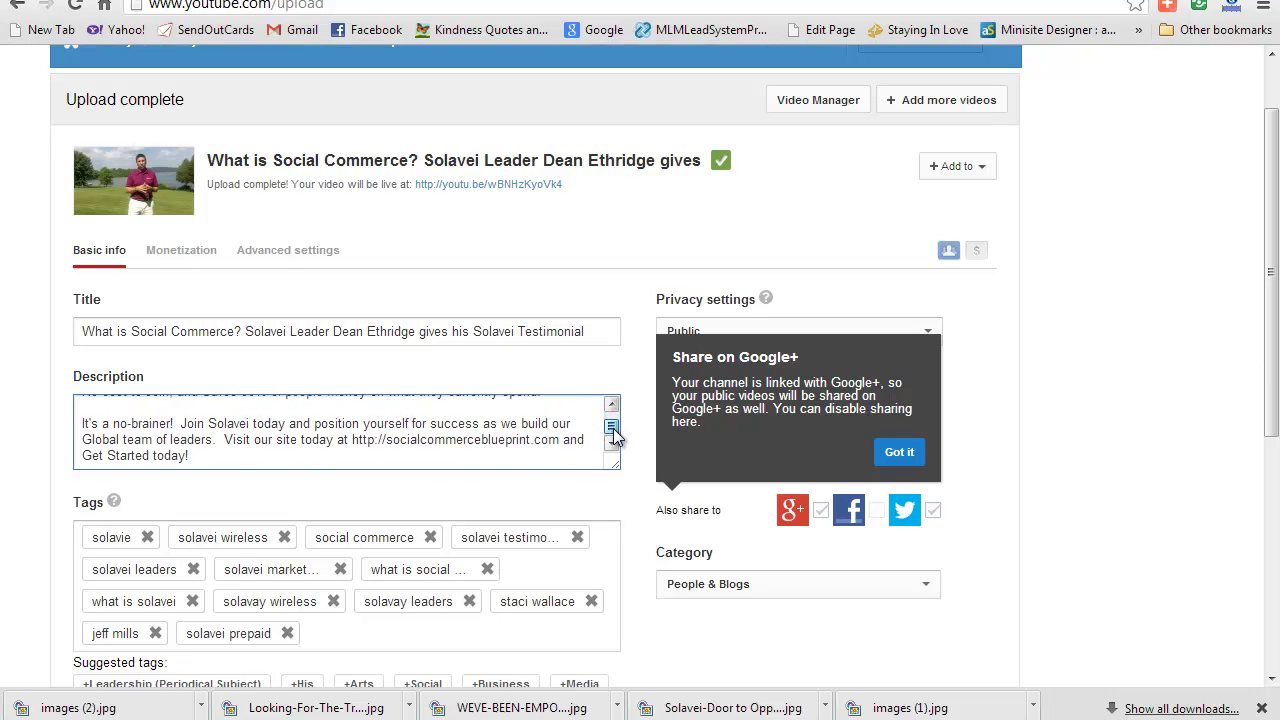
scroll(615, 428, "up", 5)
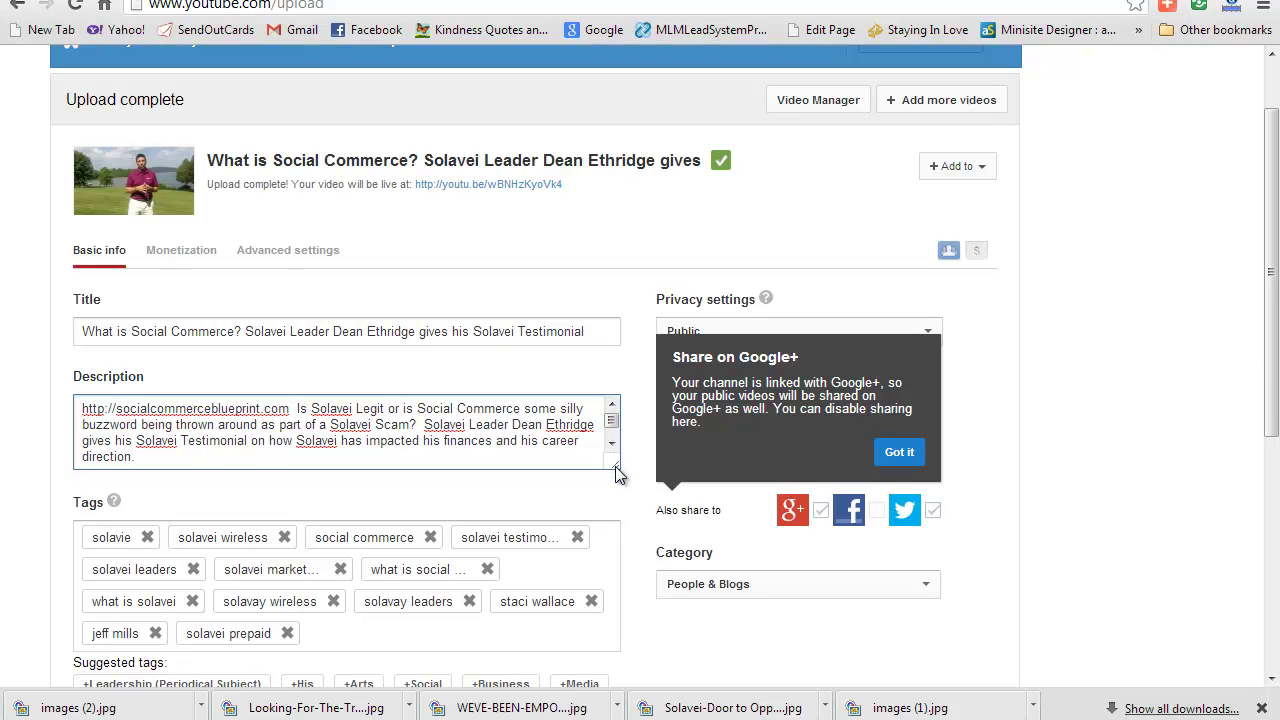
Enlarge the description box to show more of the description text
left_click_drag(615, 466, 627, 618)
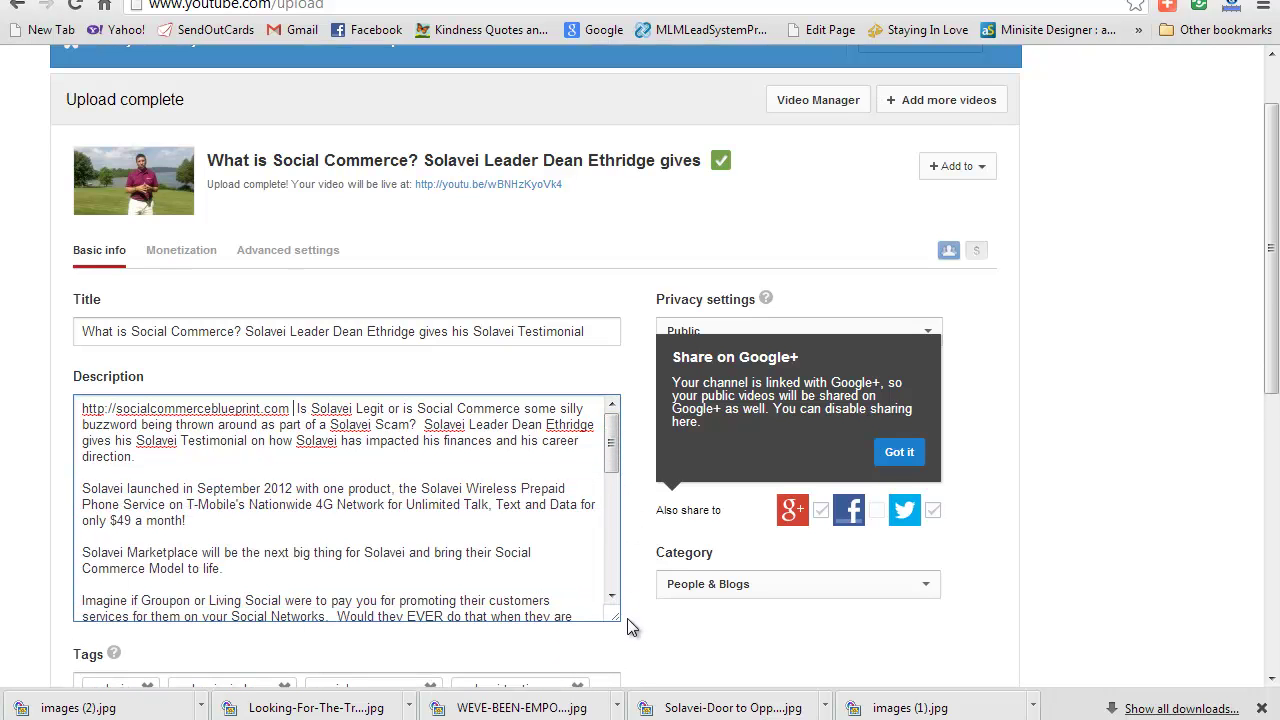
left_click(612, 597)
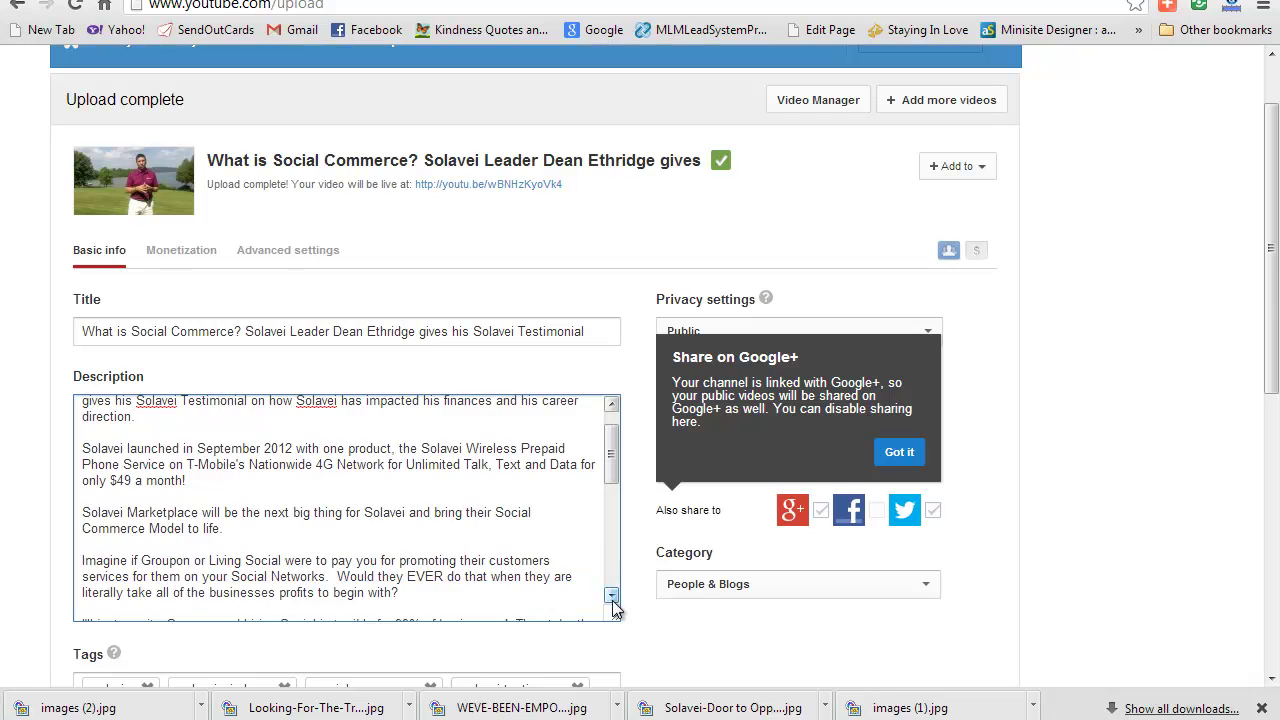
left_click(612, 597)
scroll(614, 609, "down", 7)
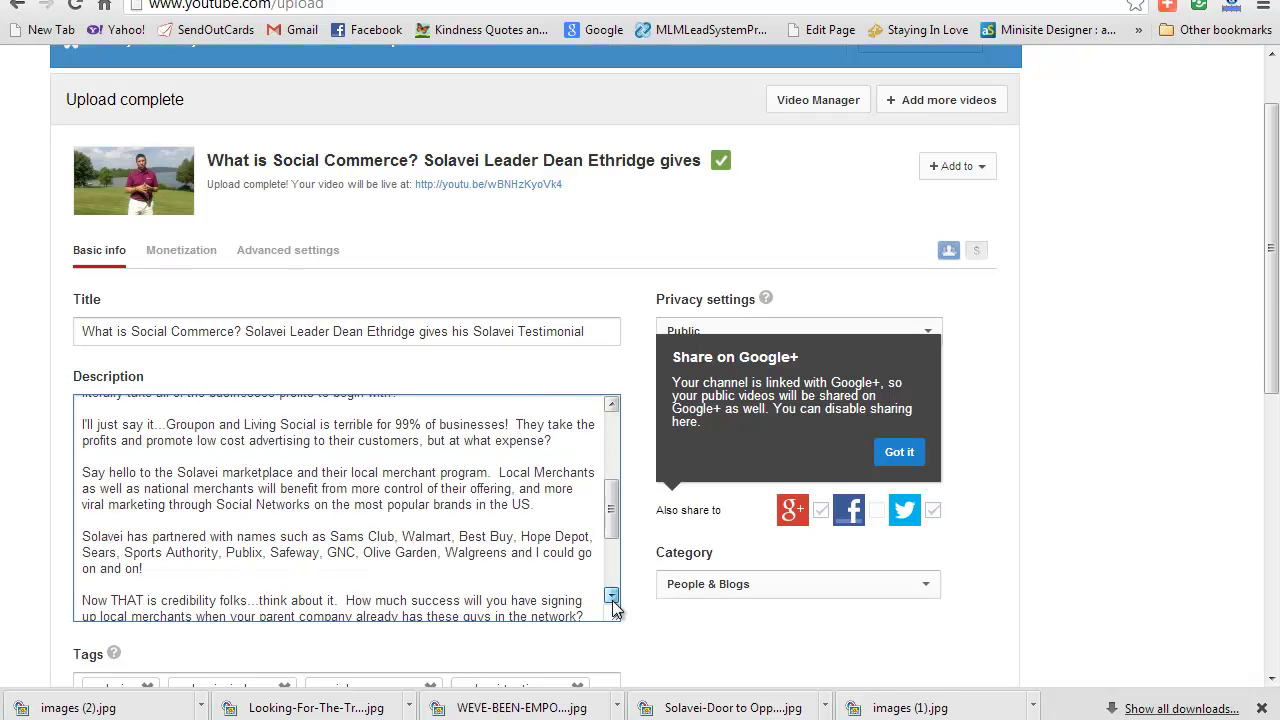
scroll(614, 609, "down", 2)
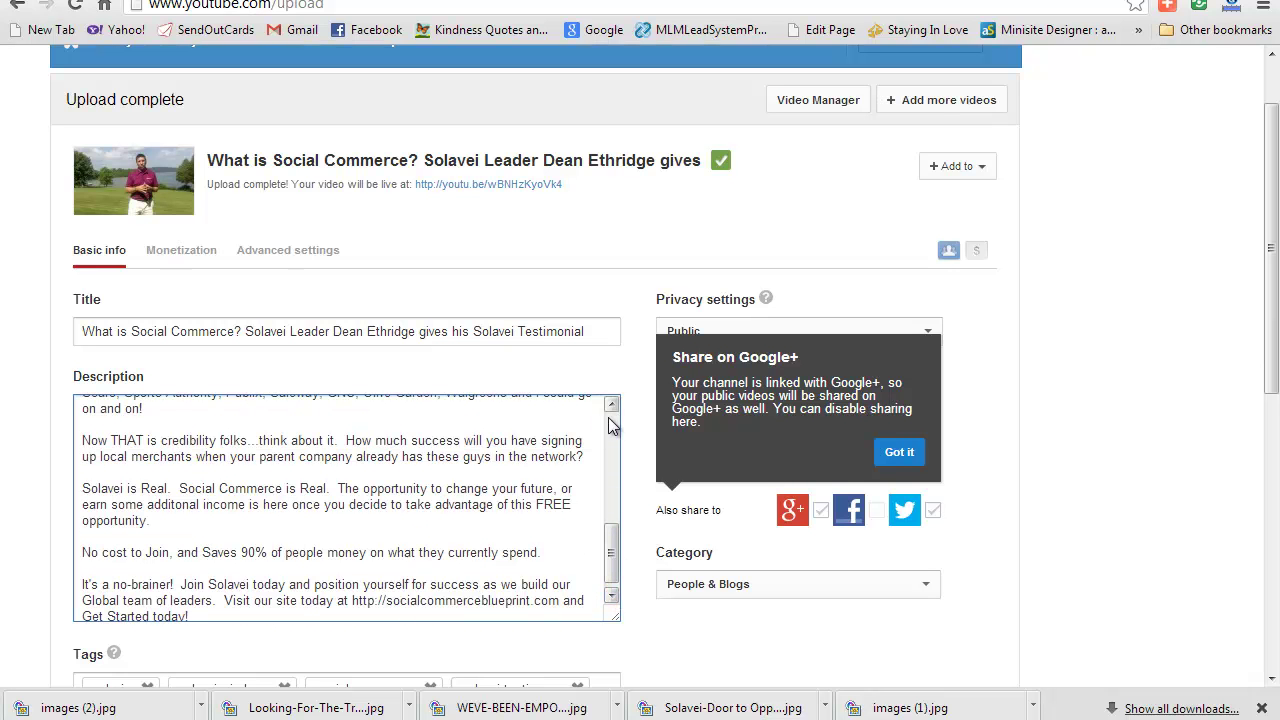
scroll(612, 414, "up", 8)
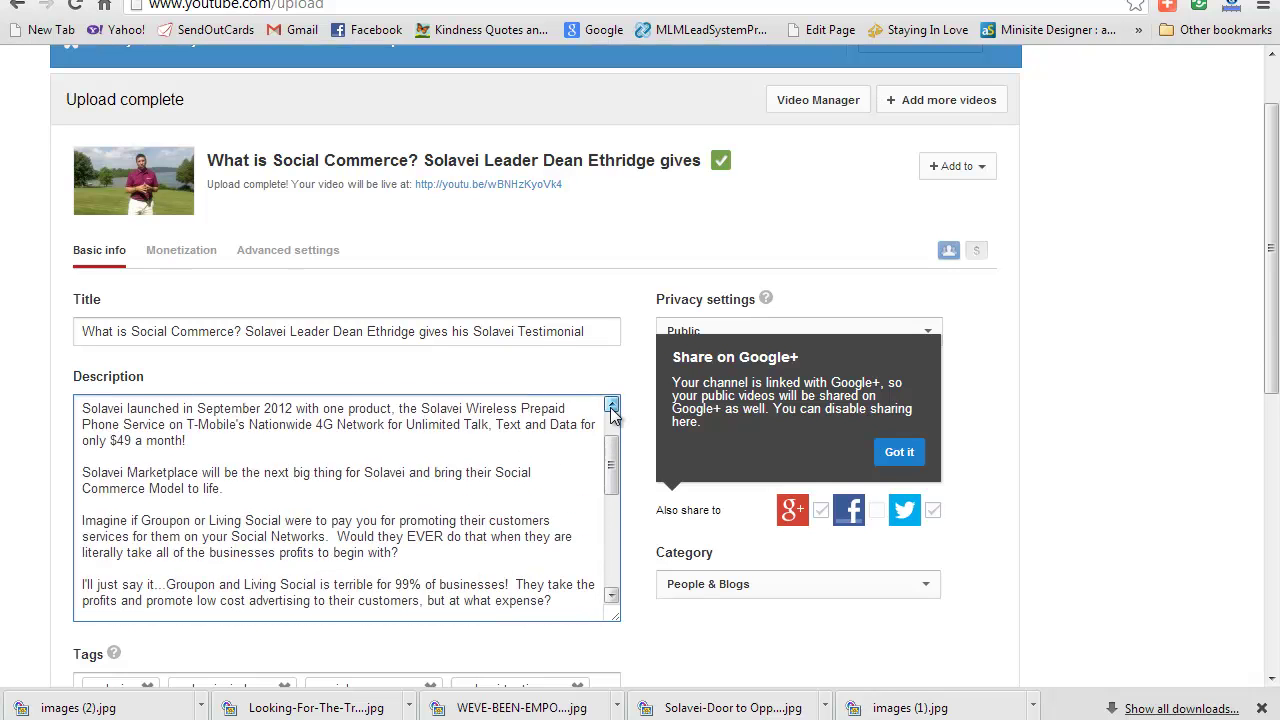
scroll(612, 414, "up", 1)
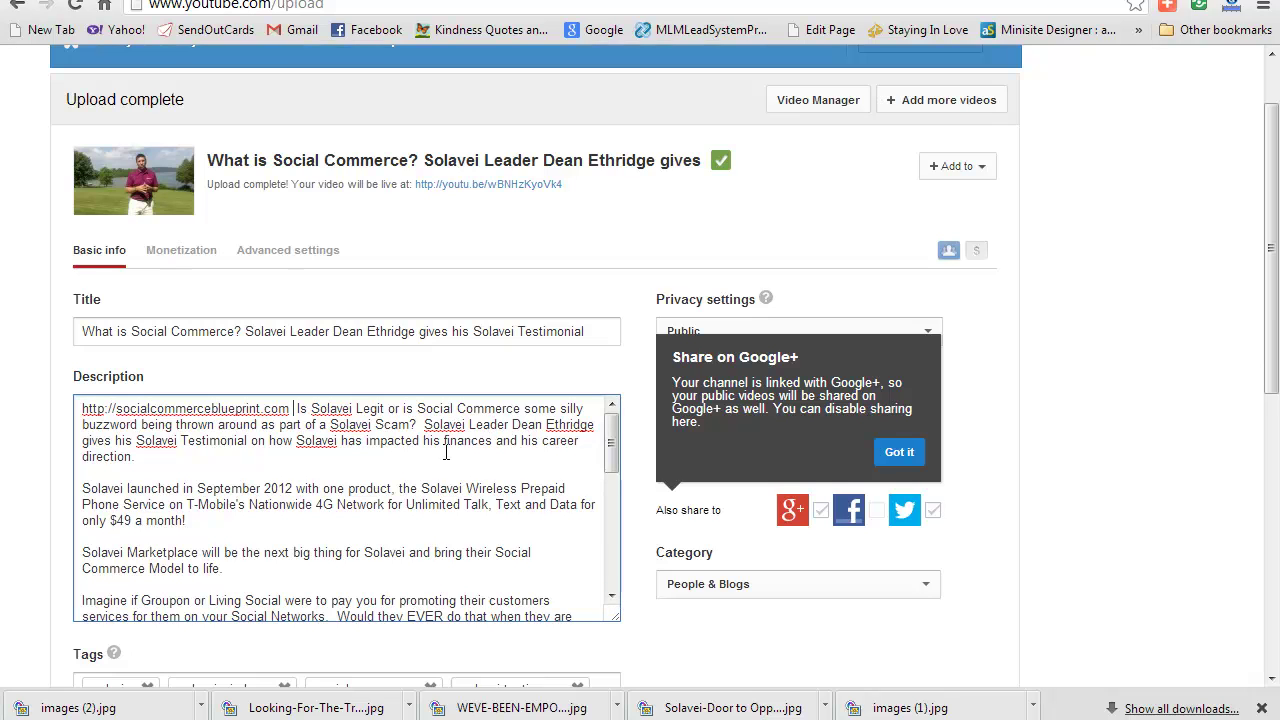
Read through the description to the merchant partner and closing paragraphs
left_click(612, 598)
left_click(612, 598)
left_click(612, 598)
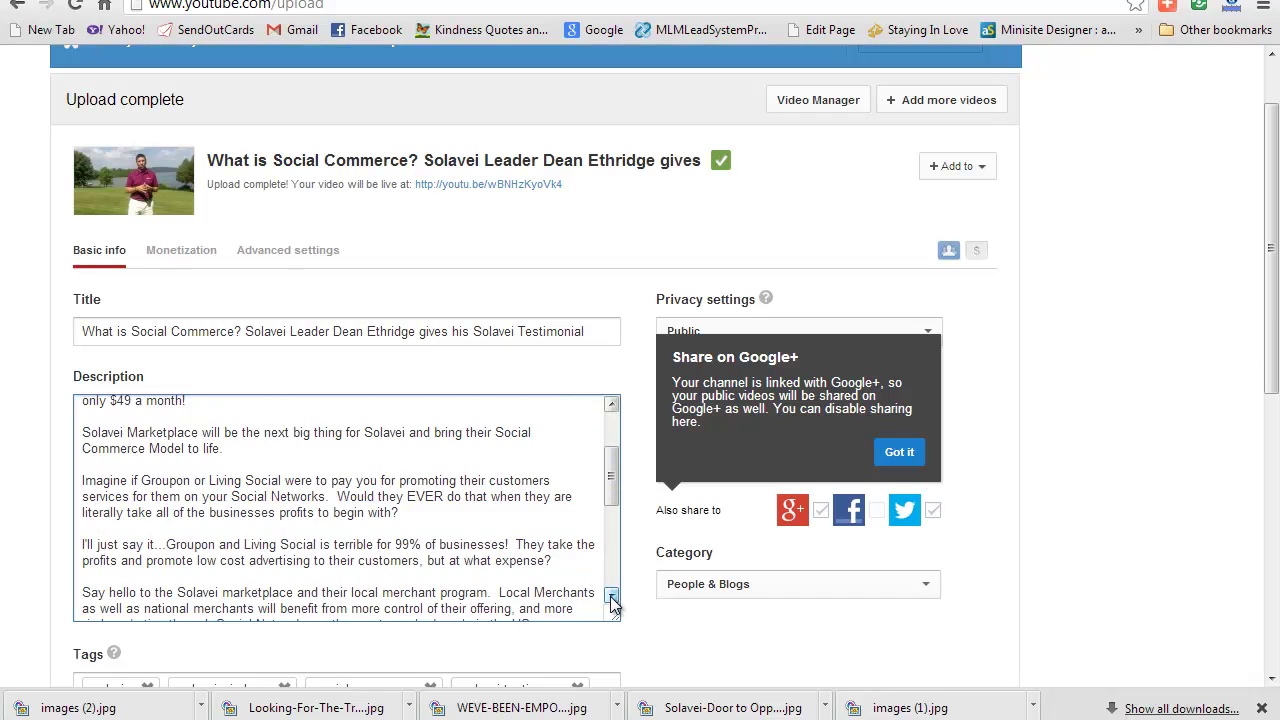
left_click(612, 598)
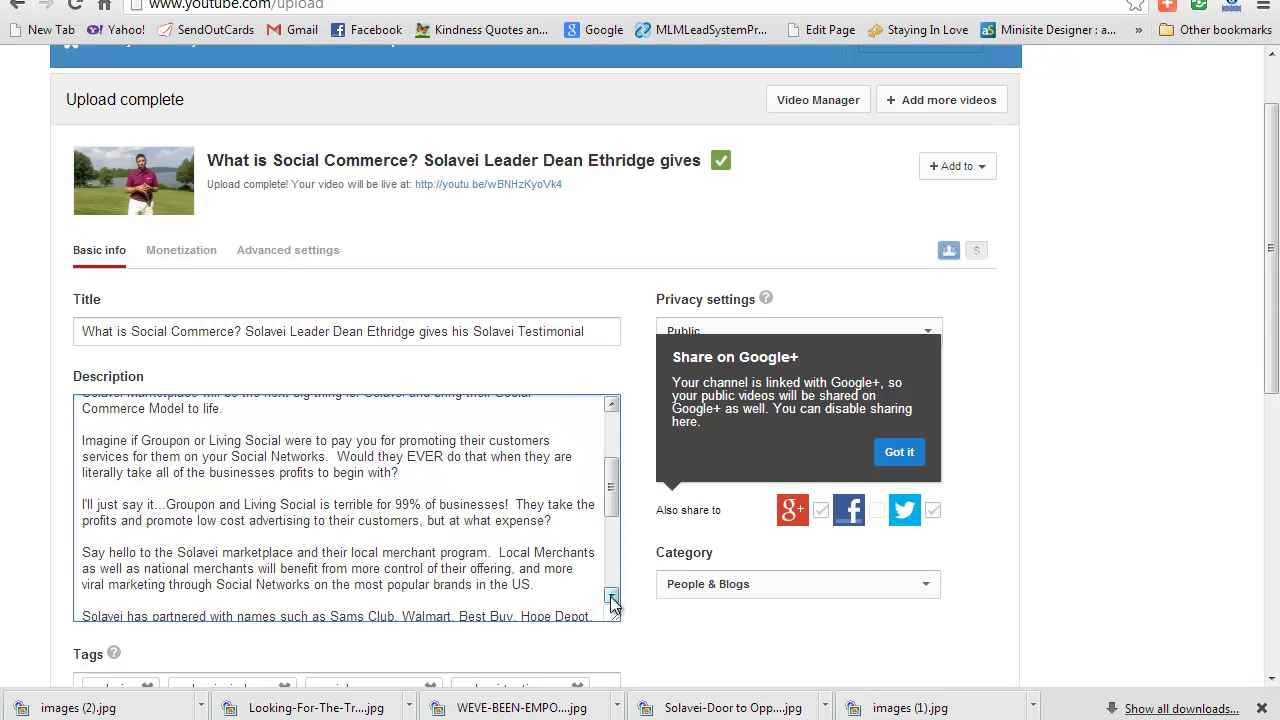
left_click(612, 598)
left_click(612, 598)
left_click(612, 598)
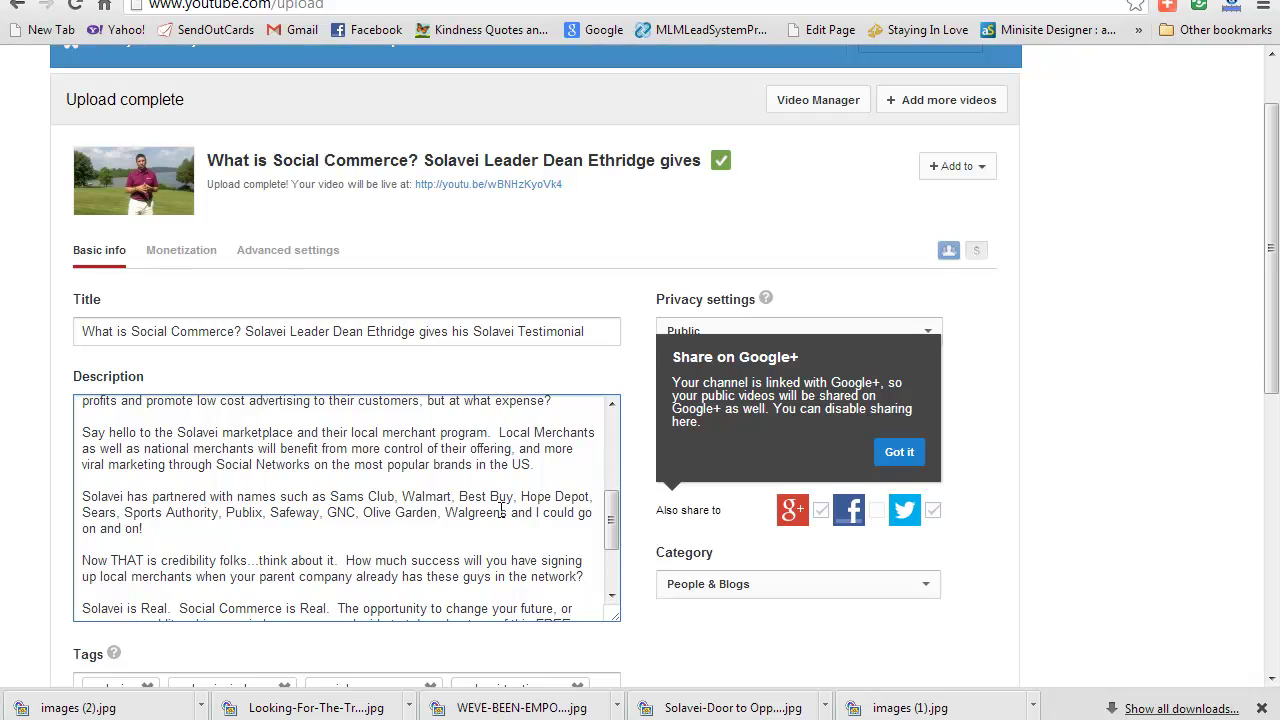
left_click(612, 596)
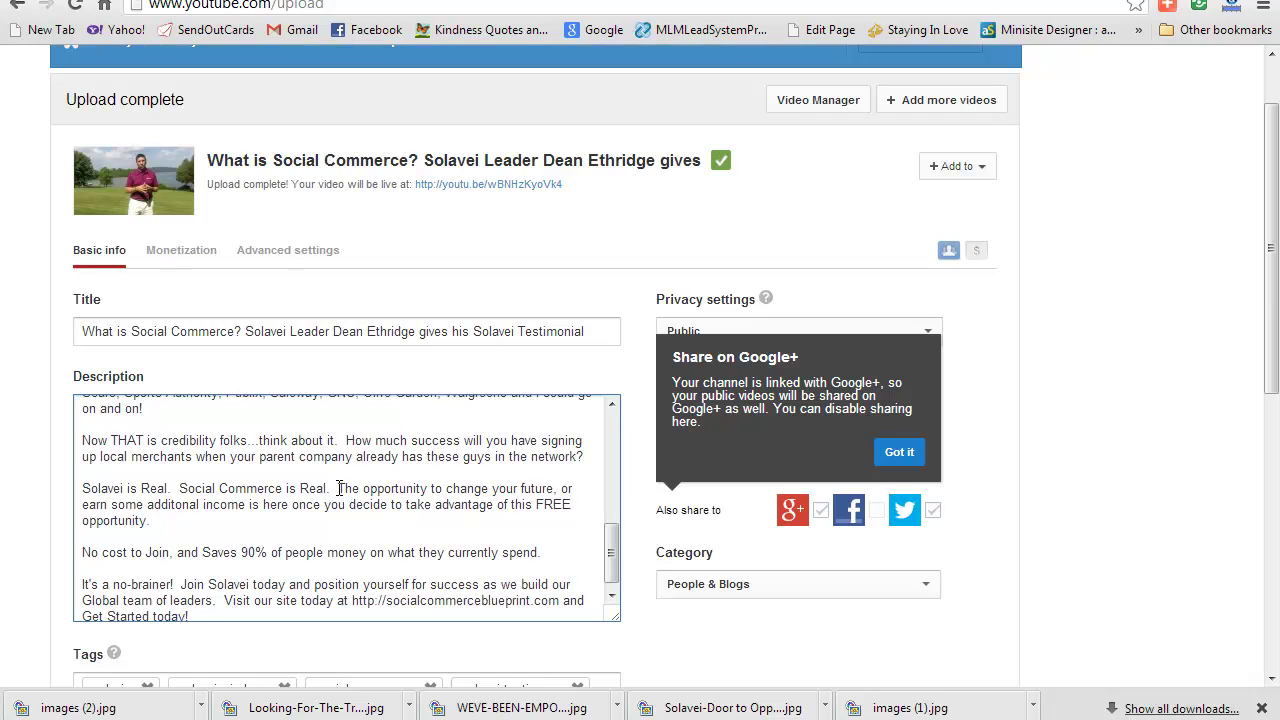
left_click(612, 596)
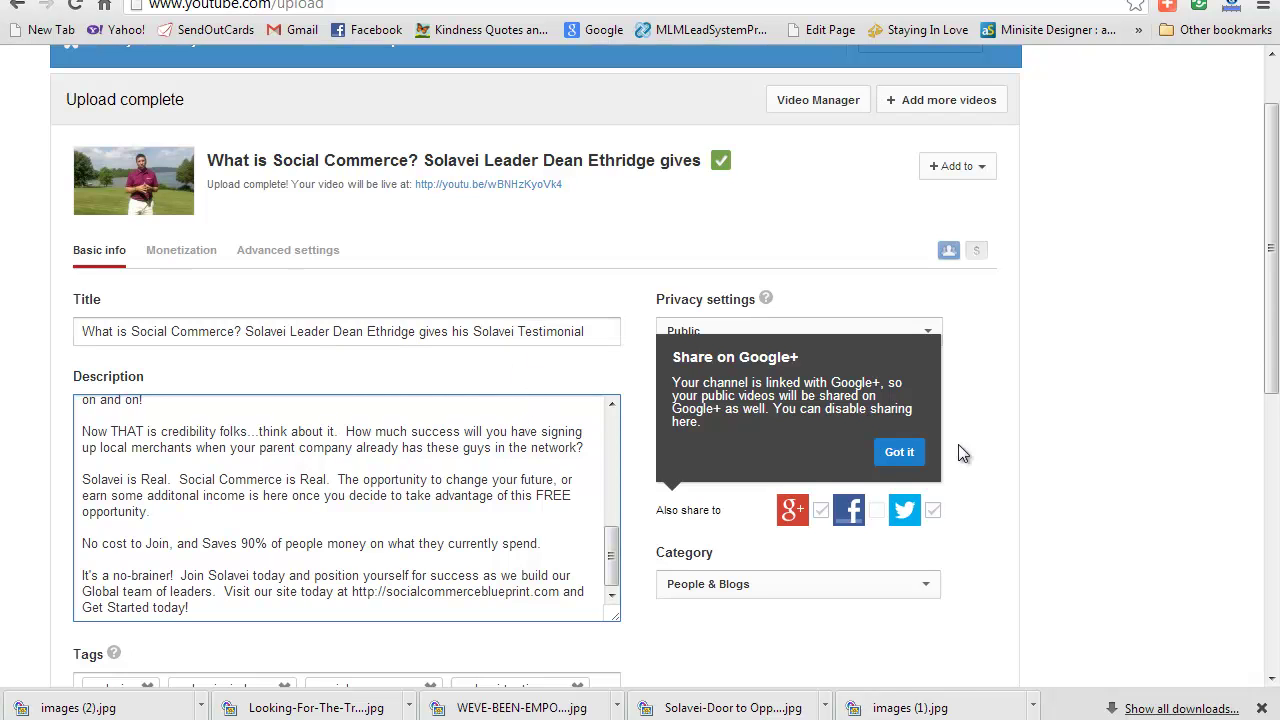
Add the tag 'solavei retail' after 'solavei prepaid' in the tag list
left_click_drag(1275, 295, 1275, 432)
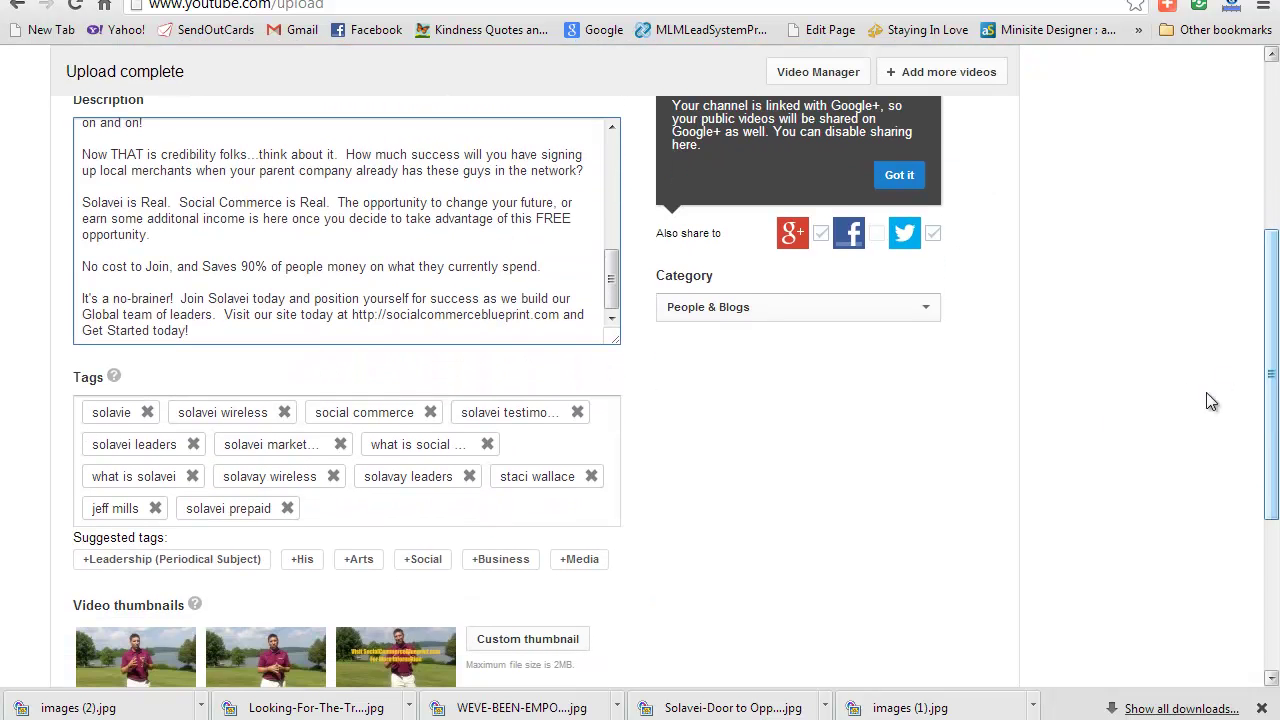
left_click(352, 516)
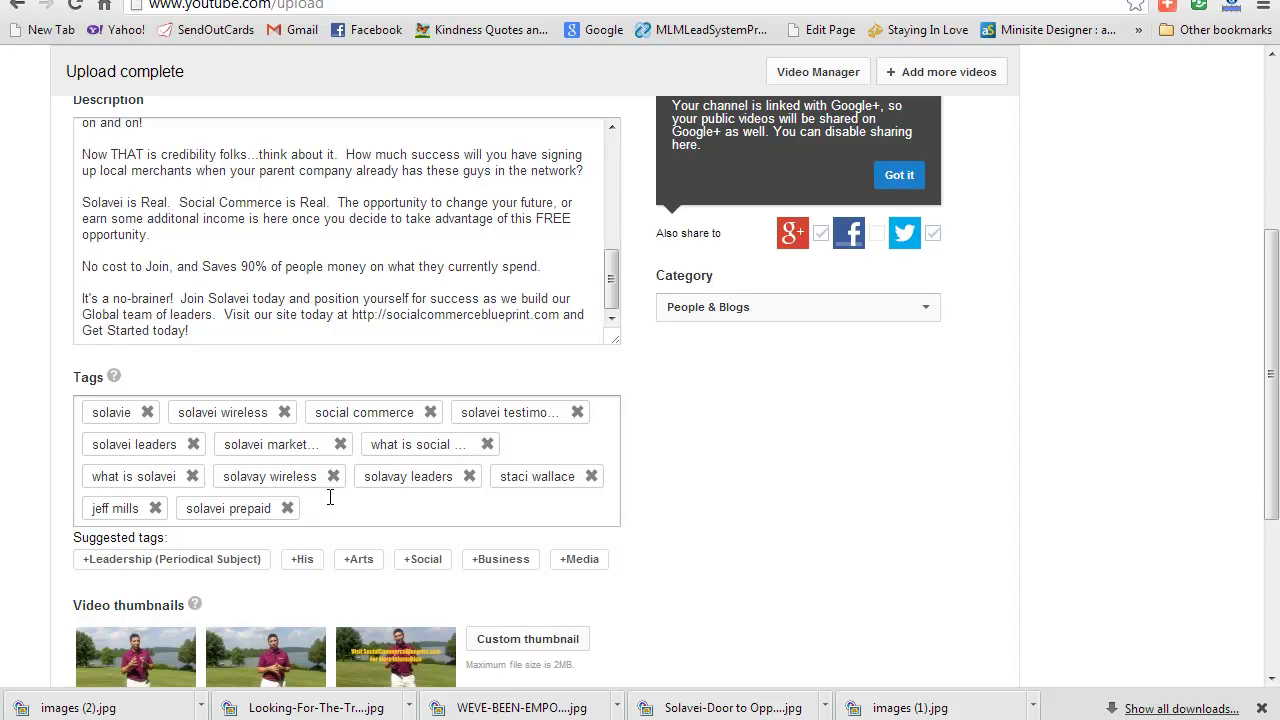
type("solavei retail")
key("Return")
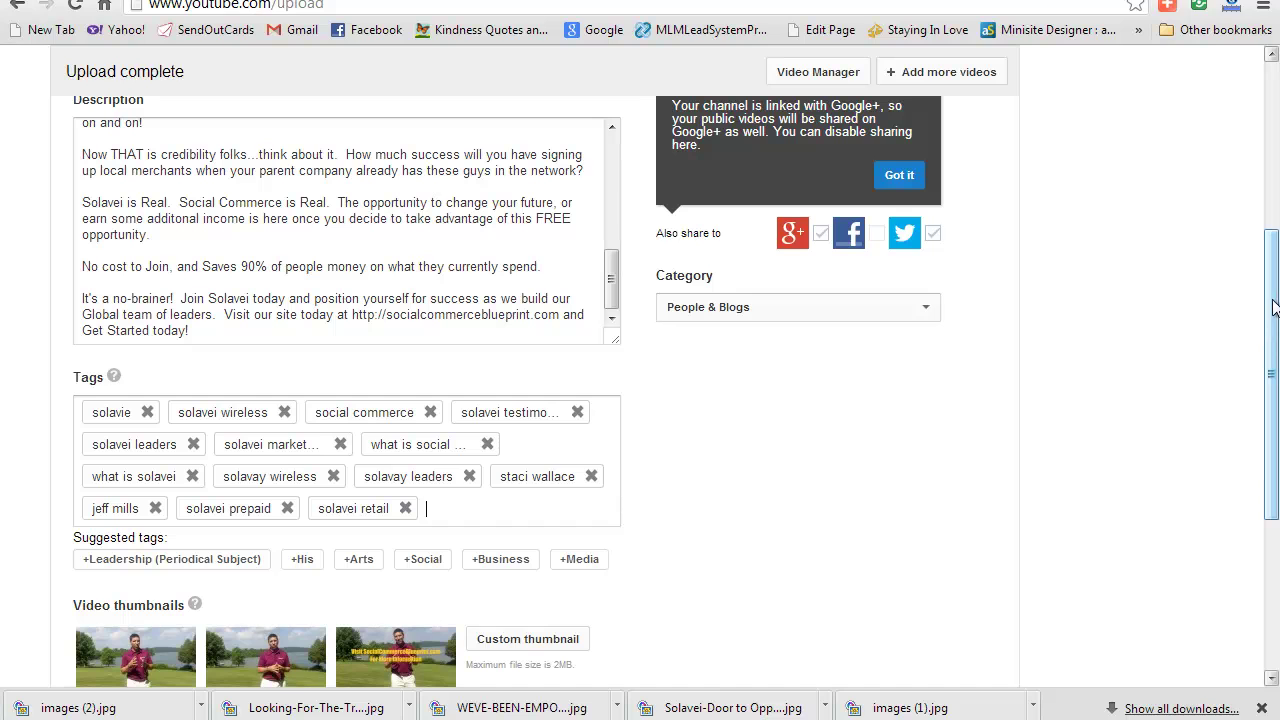
left_click_drag(1273, 308, 1274, 280)
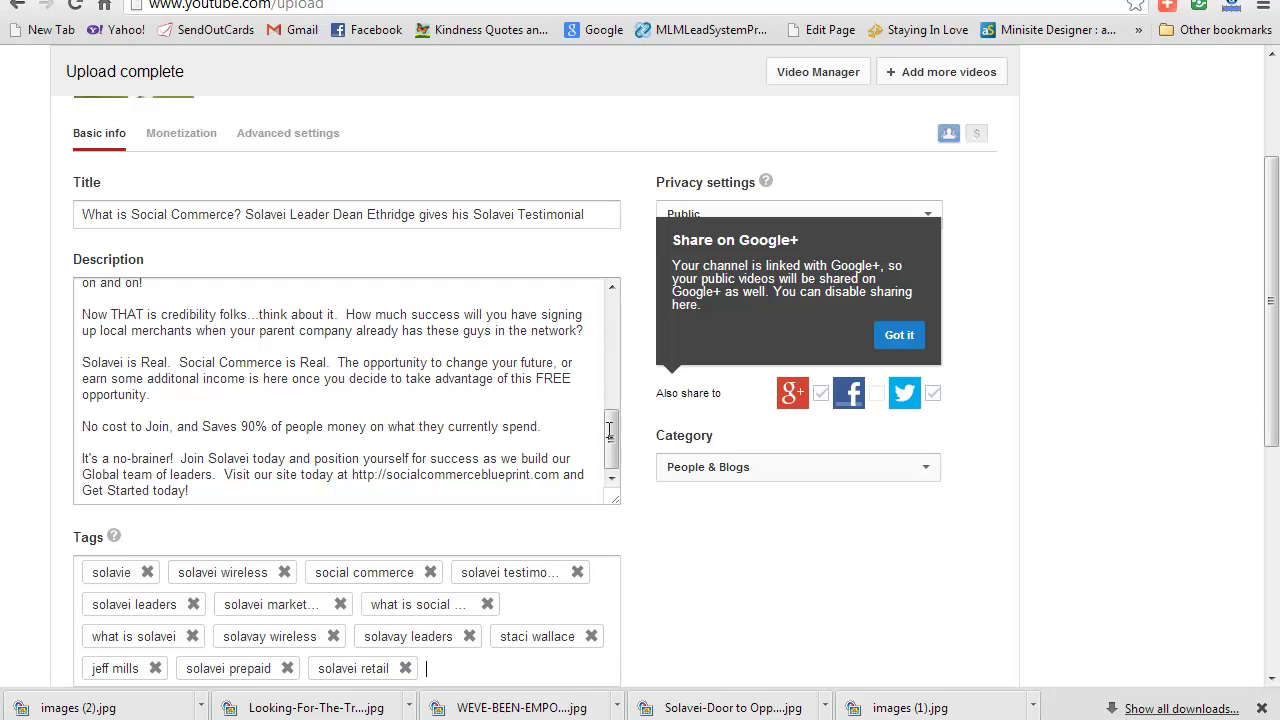
left_click_drag(614, 447, 626, 337)
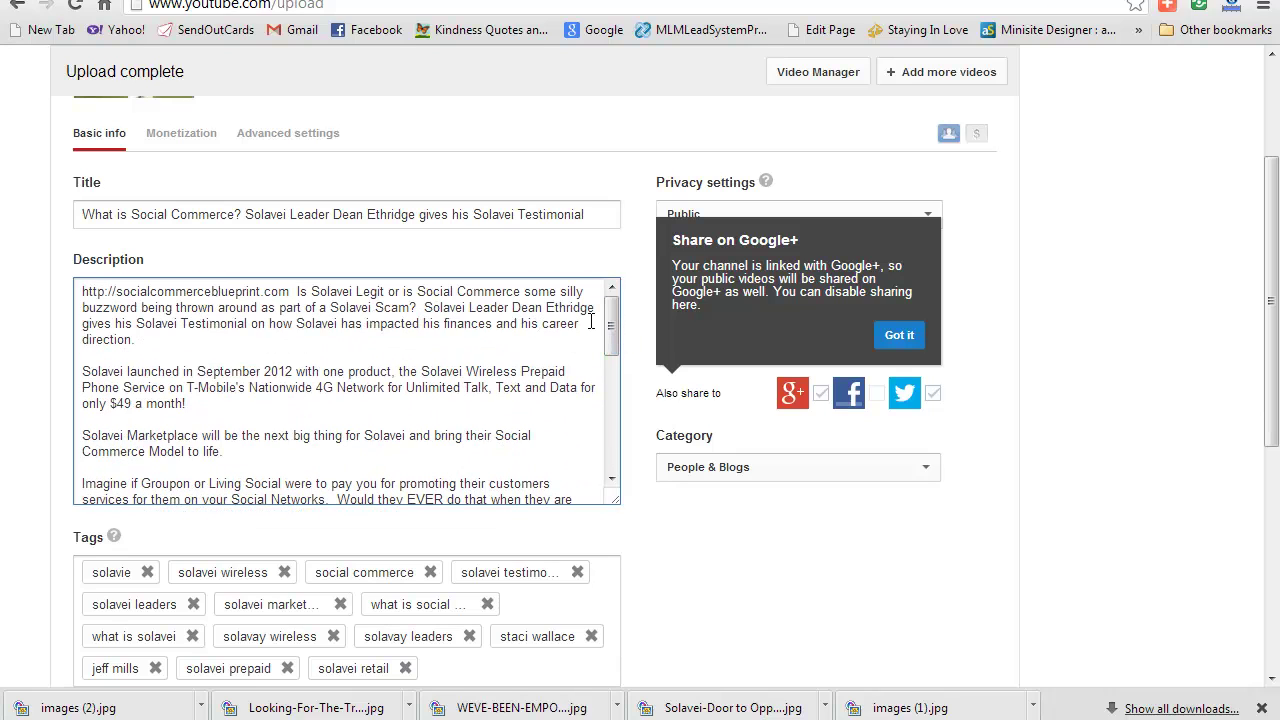
left_click_drag(611, 337, 615, 456)
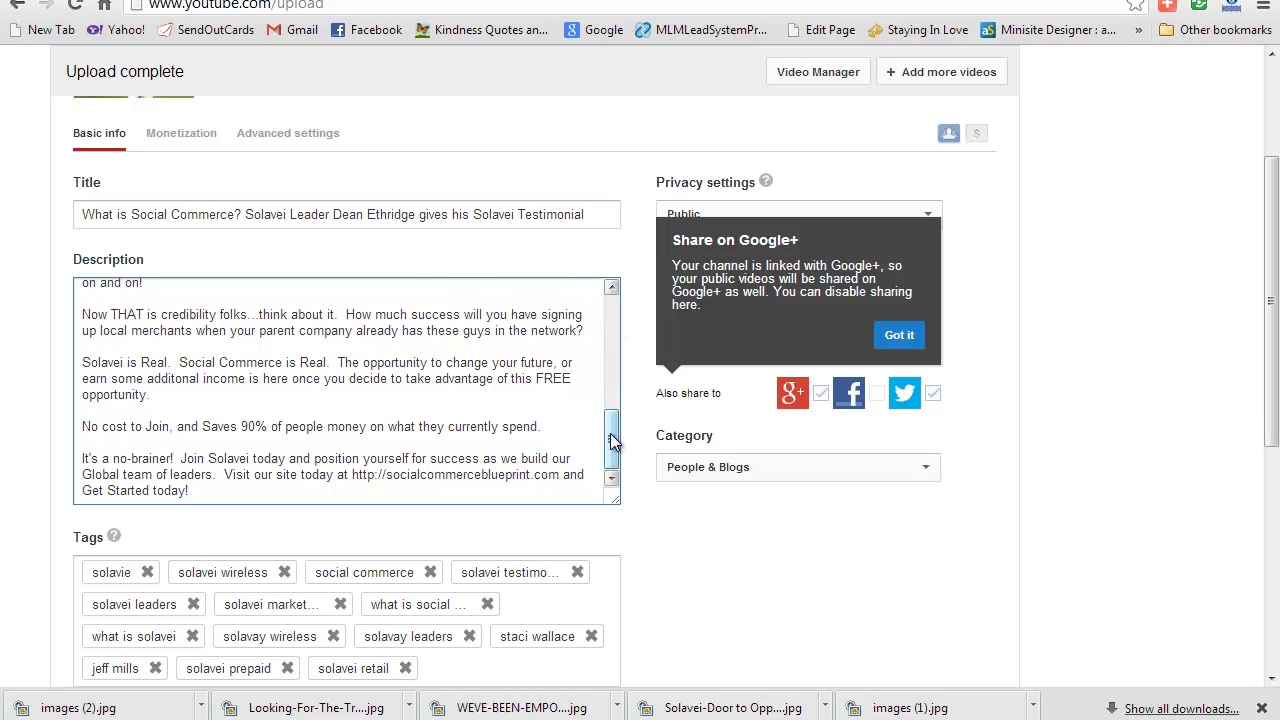
left_click(581, 214)
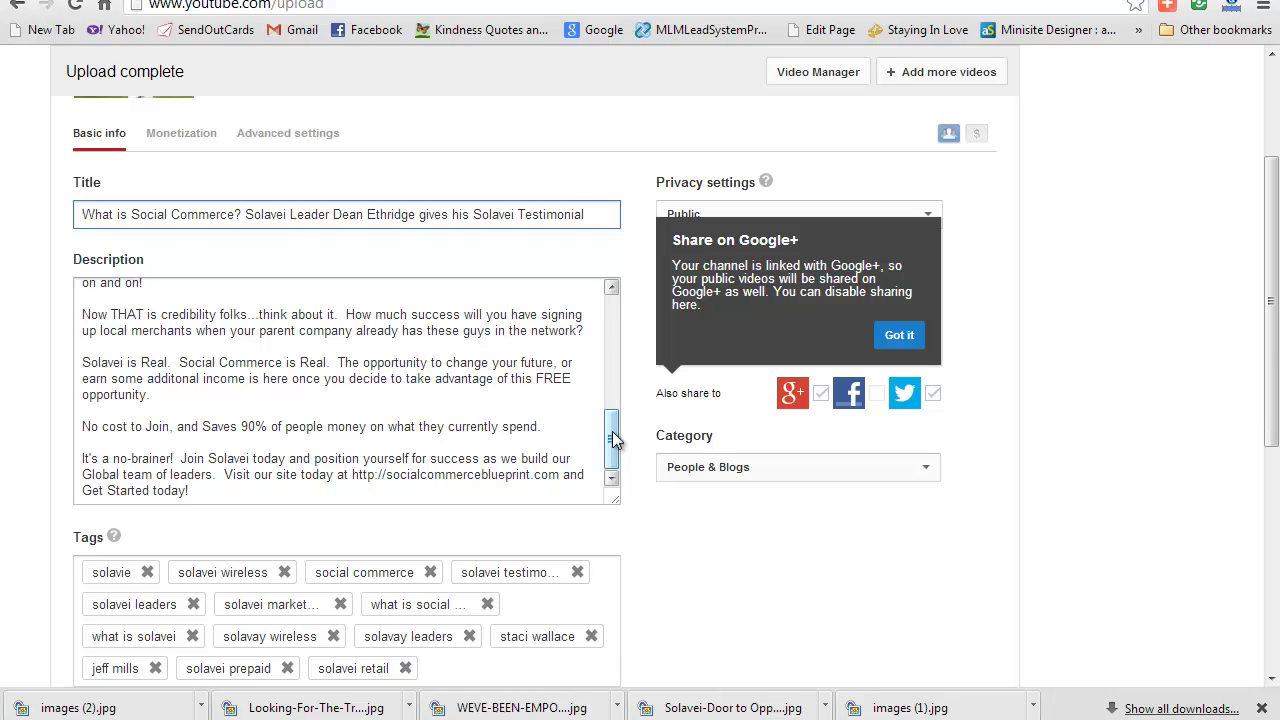
left_click(516, 370)
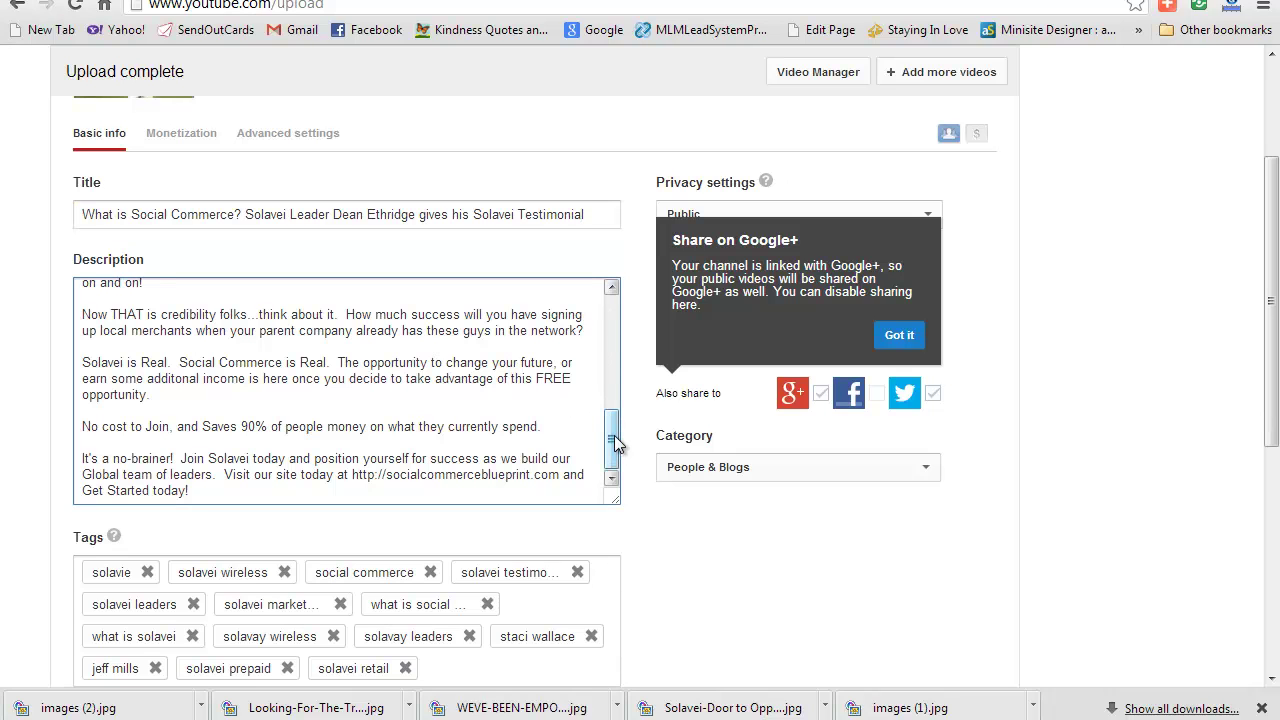
left_click_drag(615, 443, 615, 297)
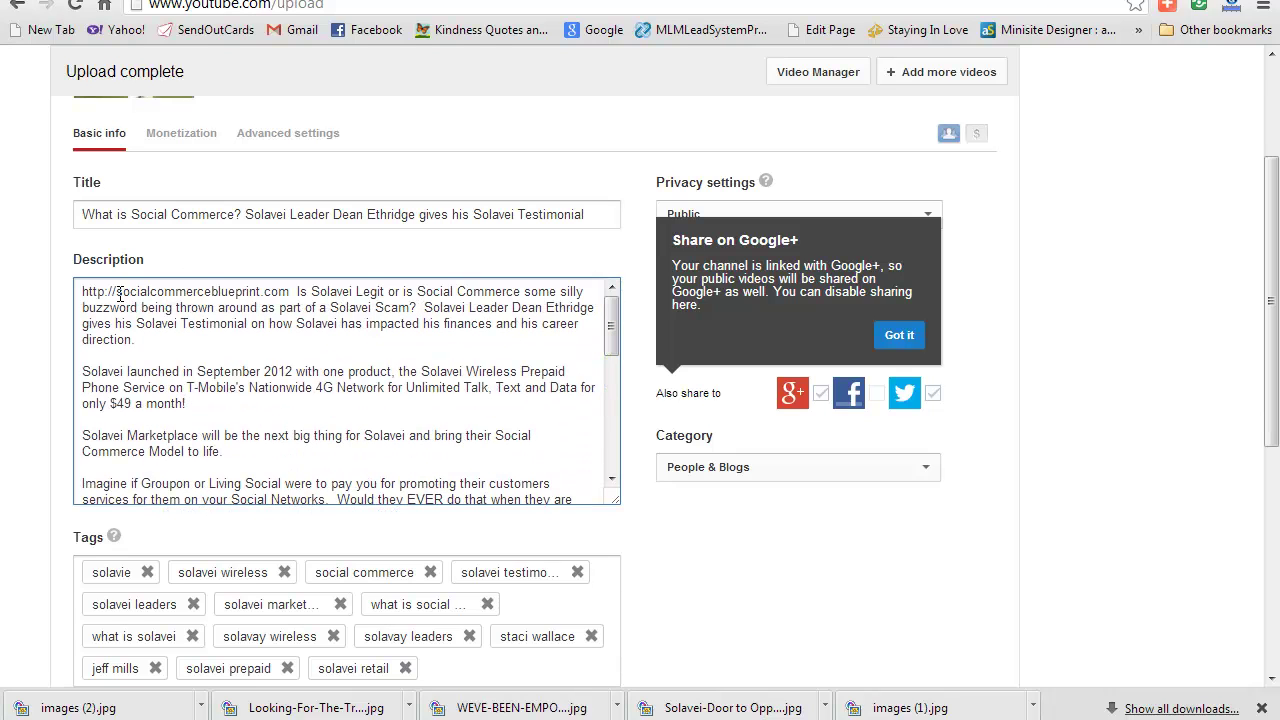
left_click(704, 555)
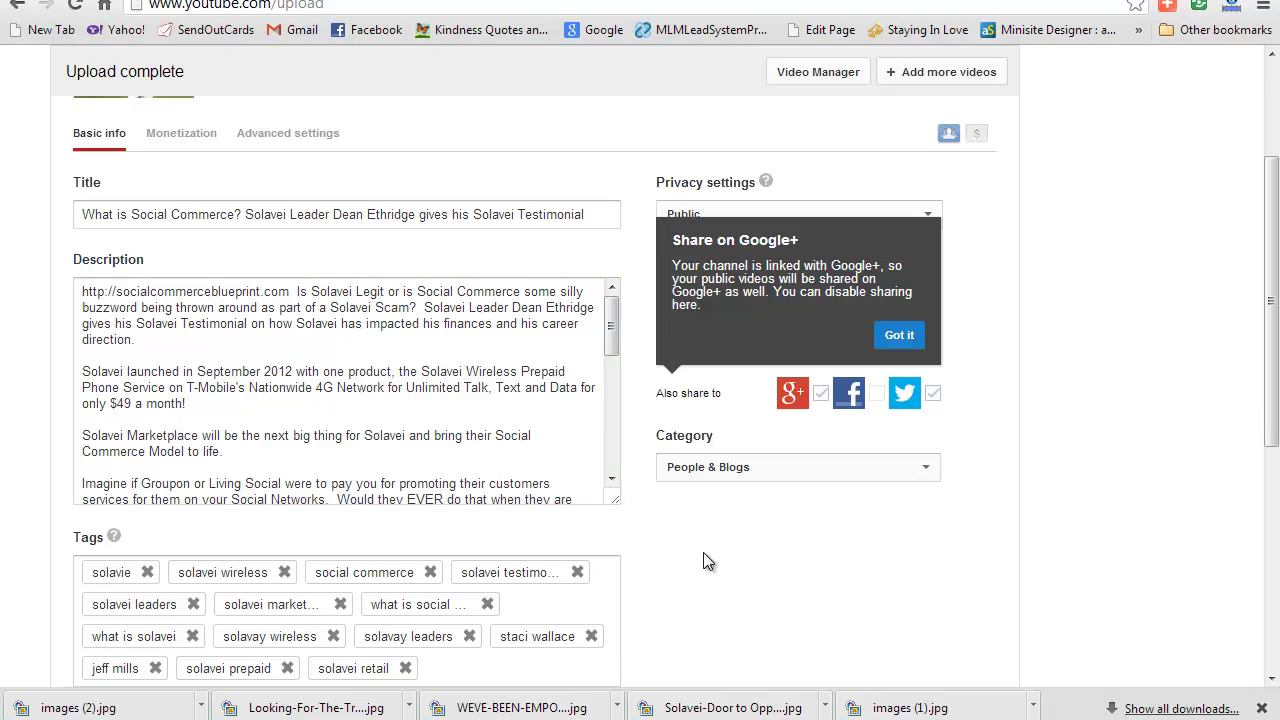
scroll(703, 553, "down", 3)
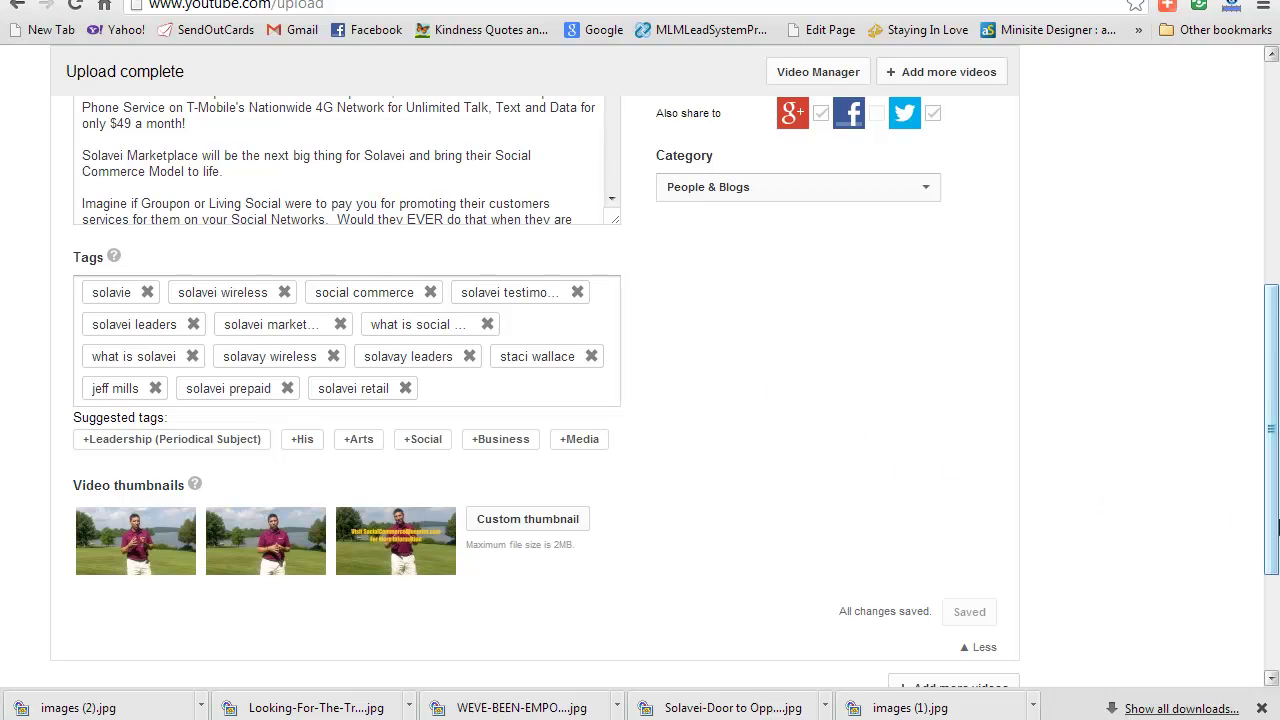
left_click_drag(1273, 483, 1273, 255)
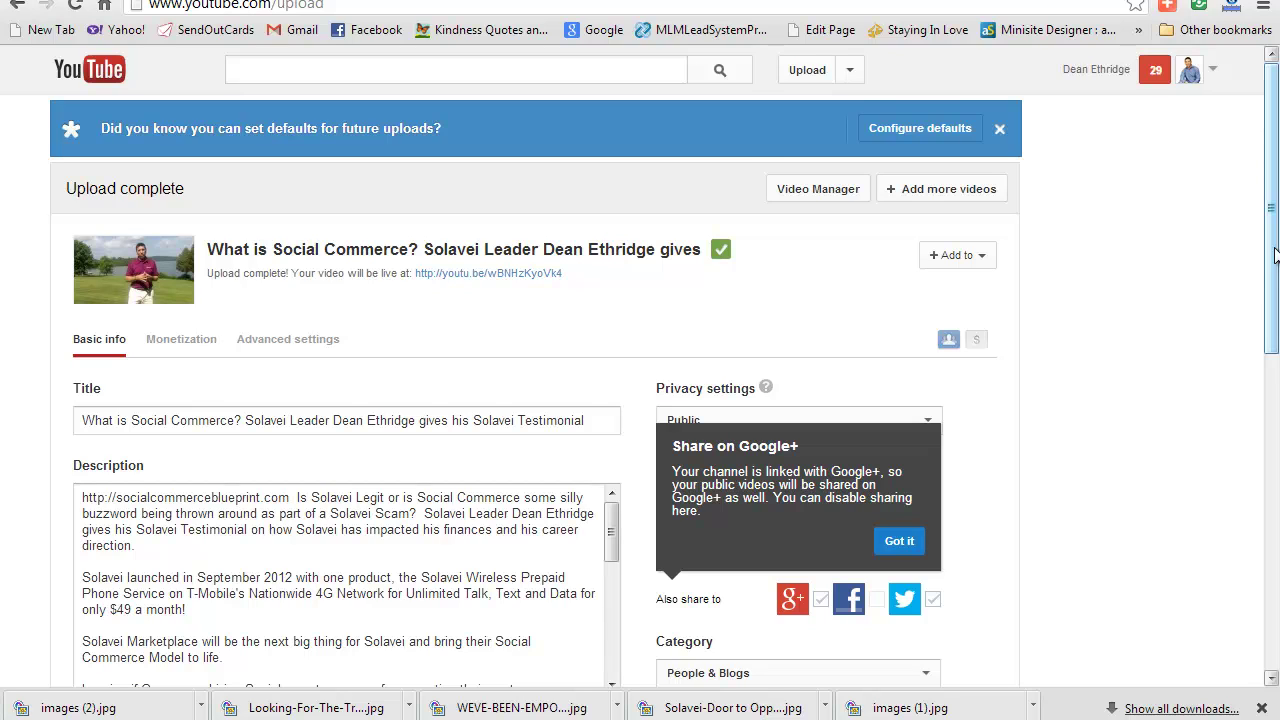